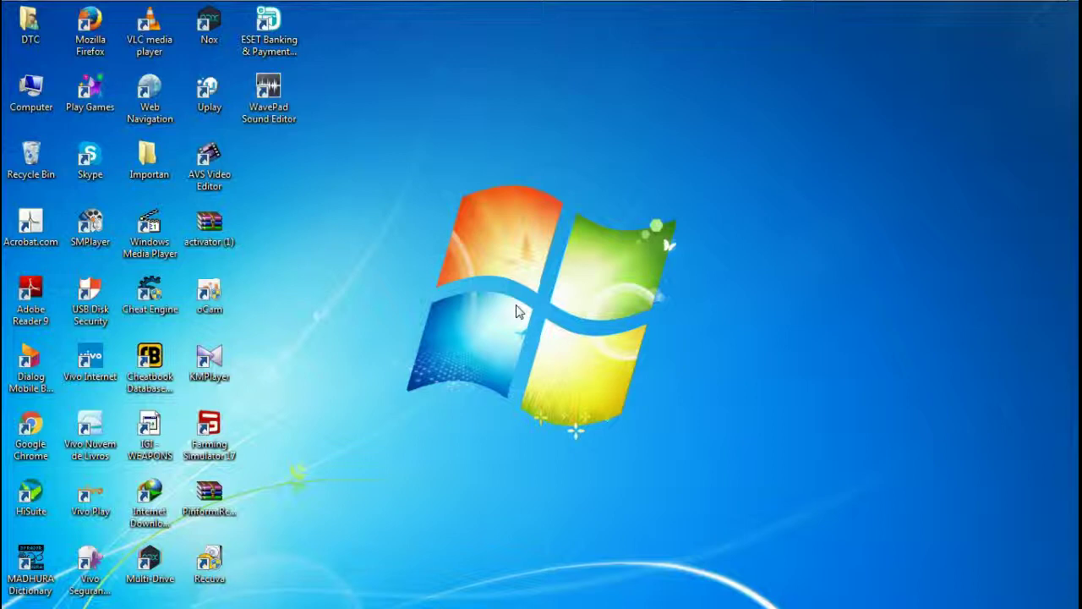
View the drives listed in the Computer window and close it again
double_click(31, 88)
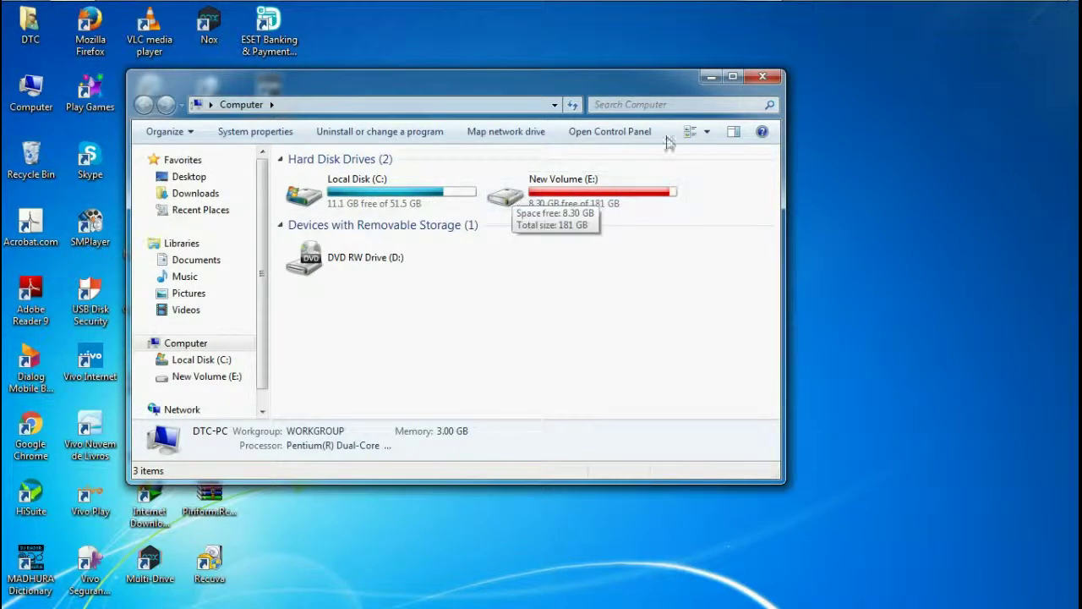
left_click(762, 76)
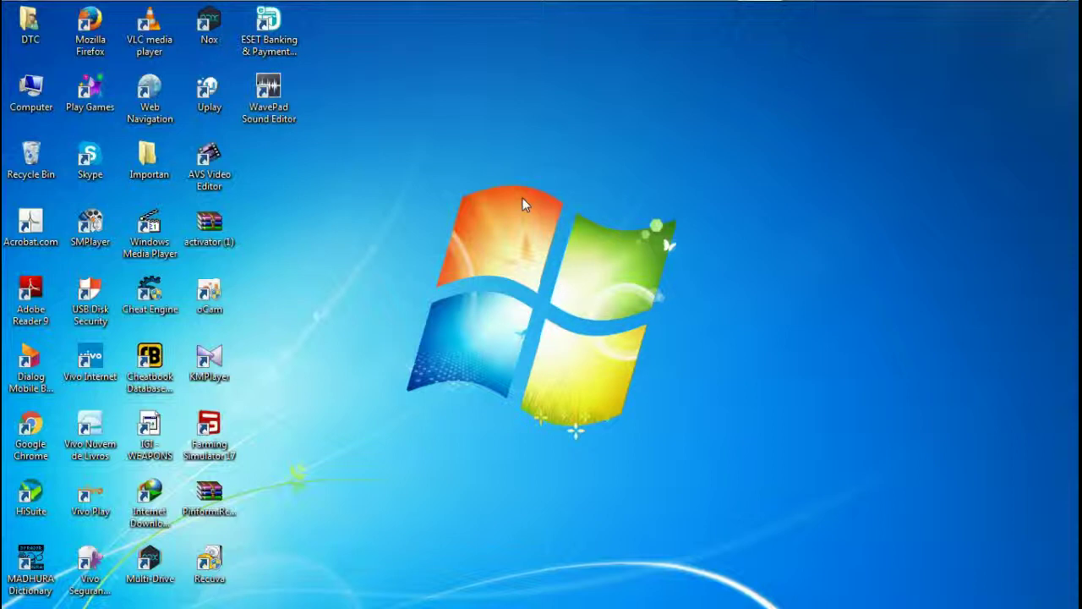
Find diskmgmt.msc through the system search and launch Disk Management
left_click(23, 16)
left_click(68, 418)
type("diskm")
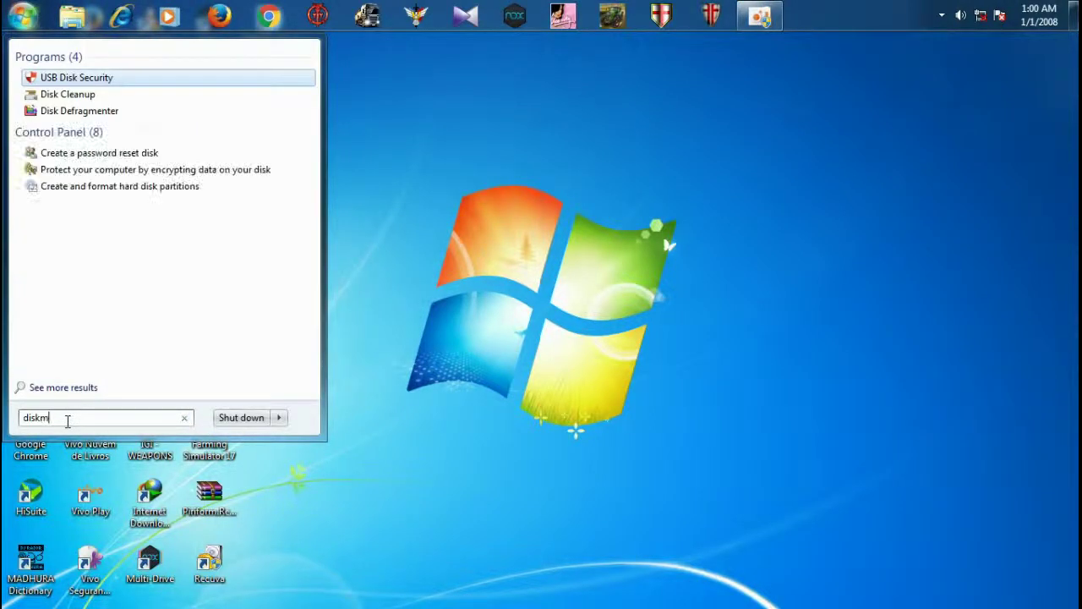
type("gmt.ms")
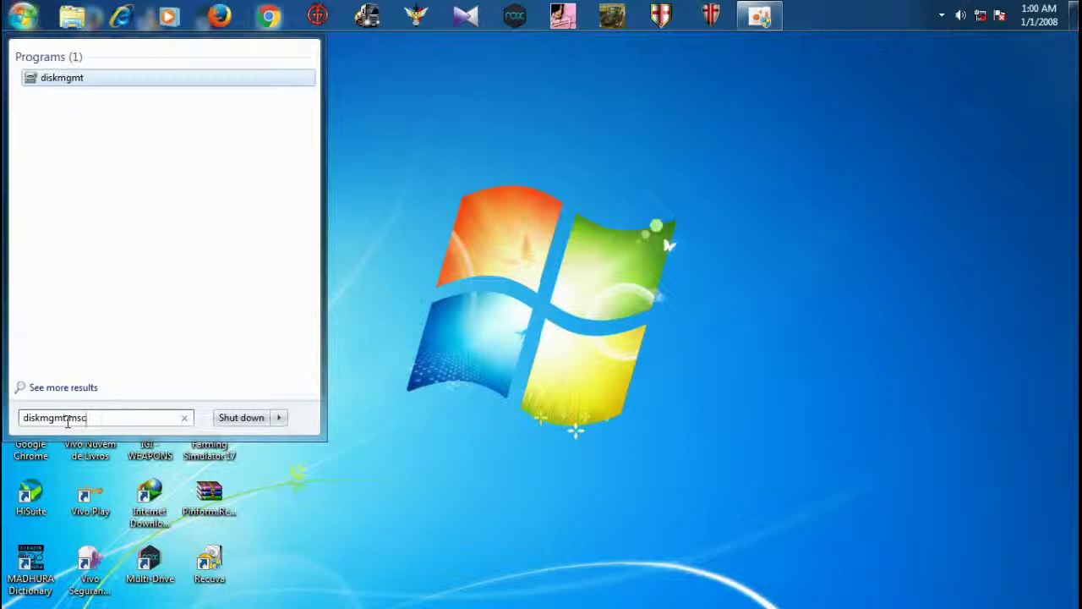
type("c")
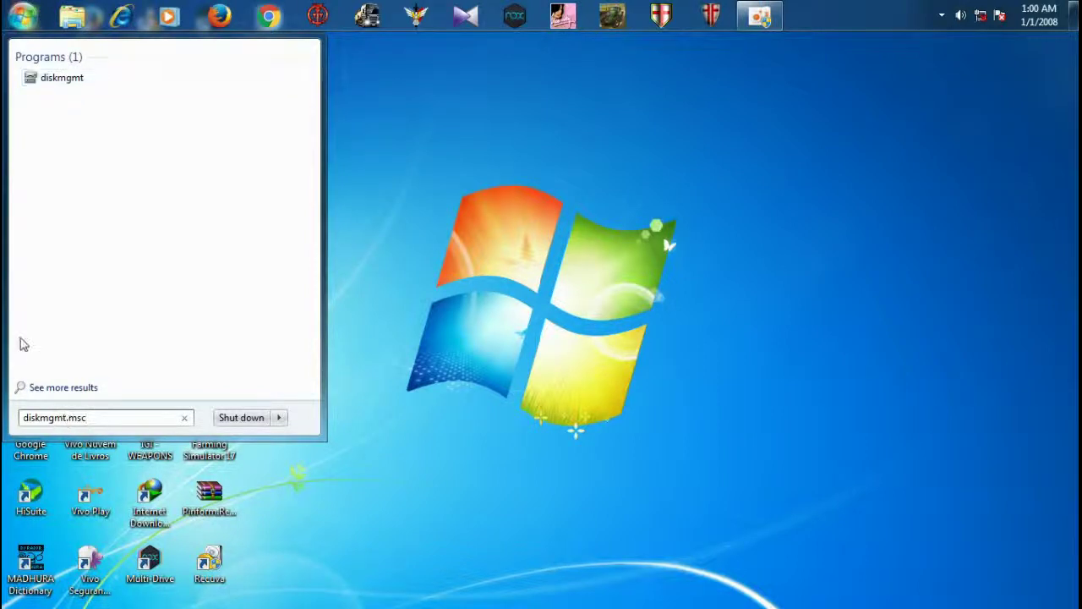
left_click(89, 85)
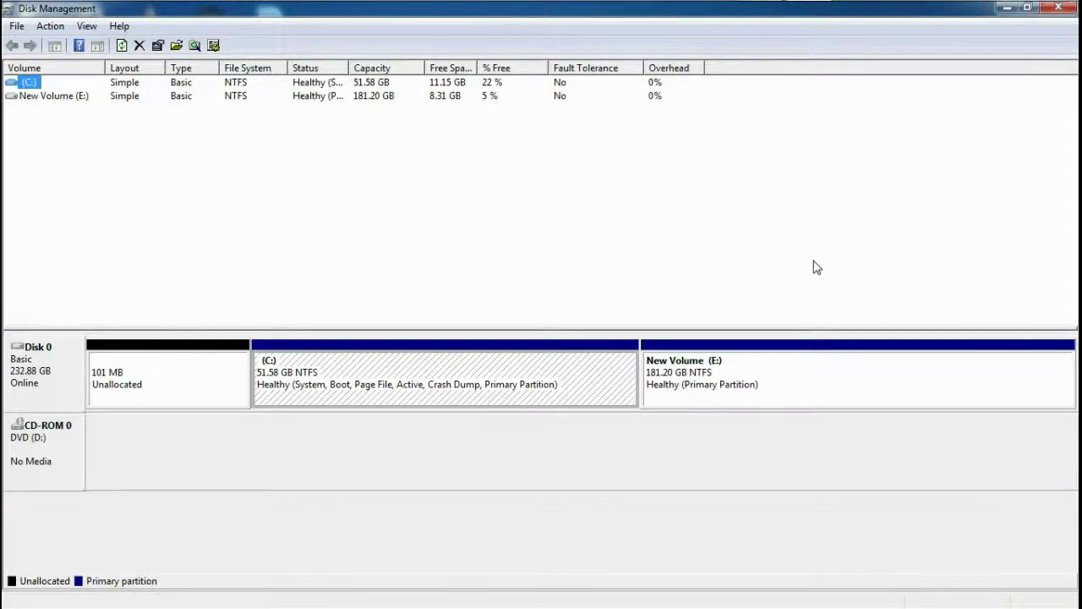
Start creating a virtual hard disk and set its location to a file named a on New Volume (E:)
left_click(51, 27)
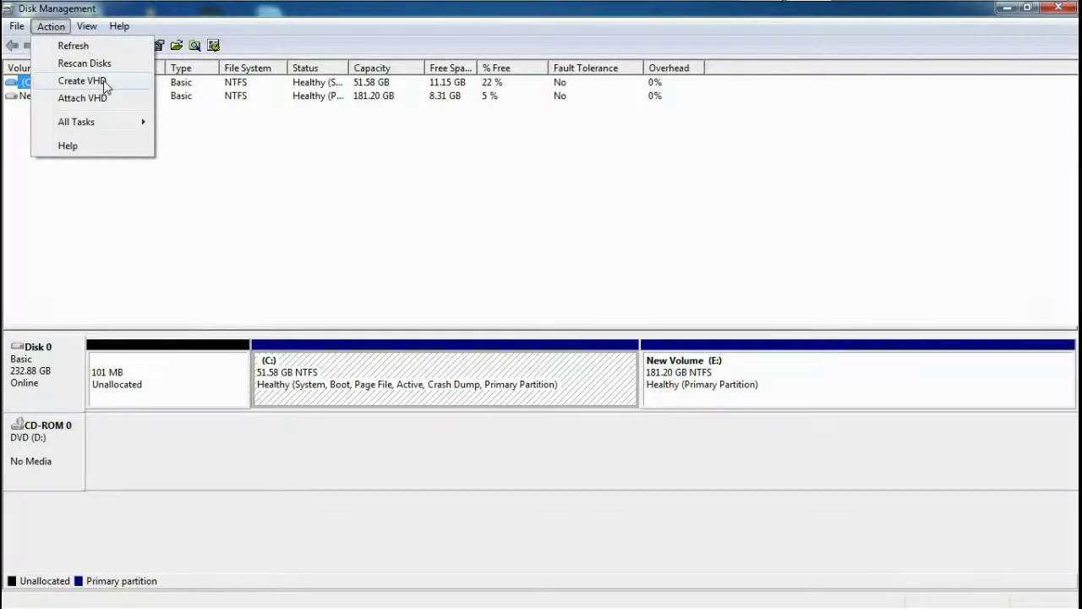
left_click(103, 82)
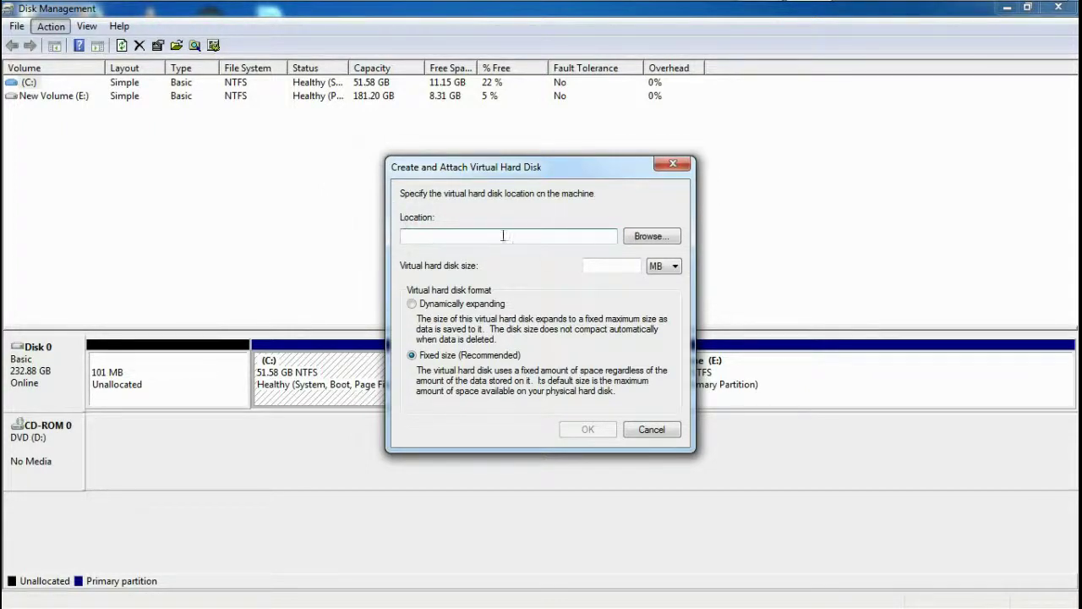
left_click(649, 237)
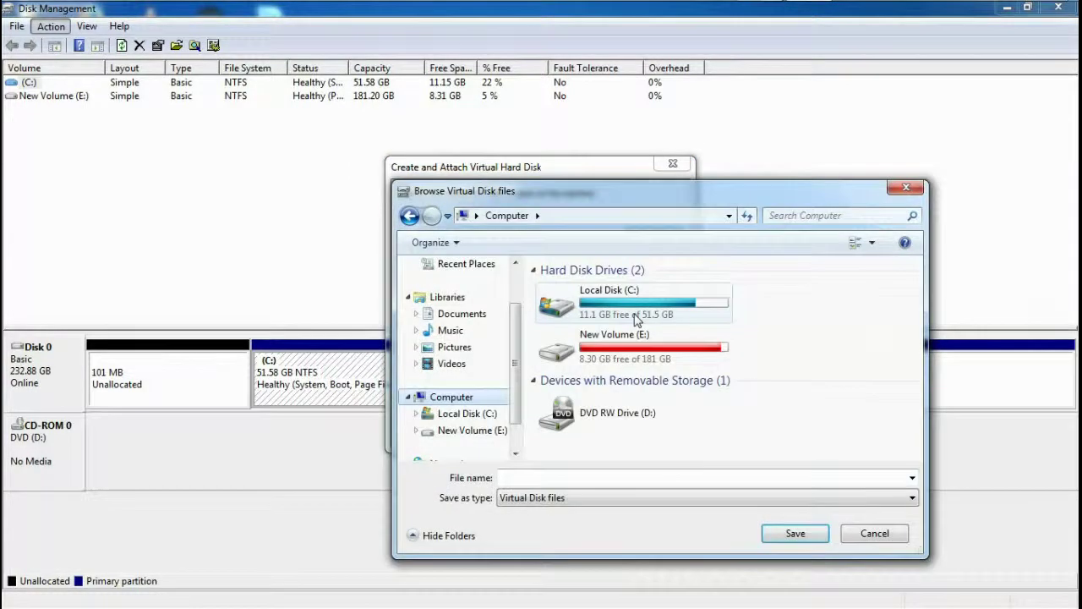
double_click(639, 345)
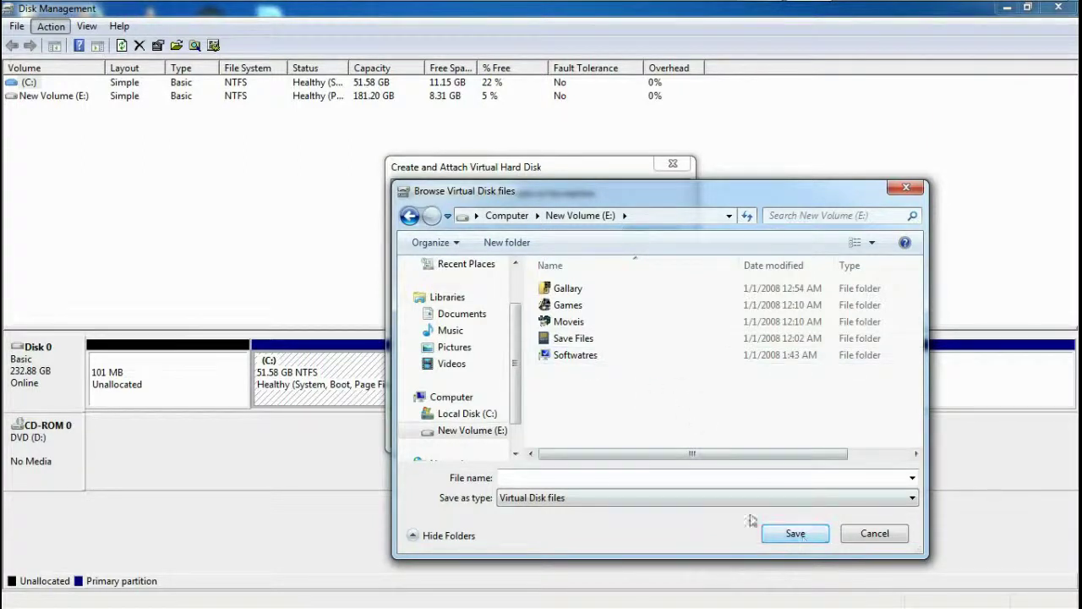
left_click(558, 479)
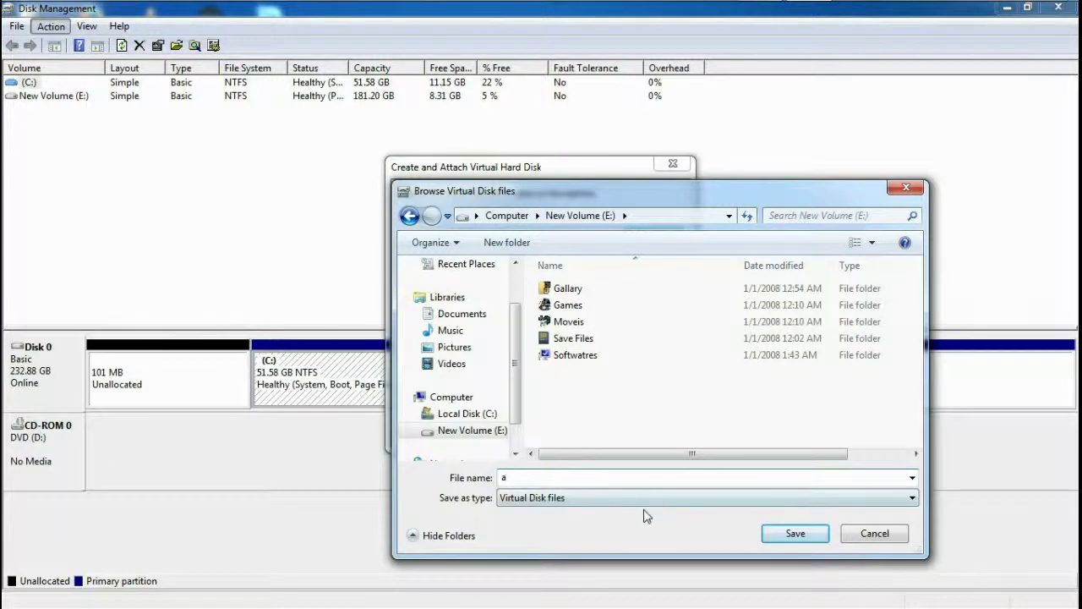
left_click(773, 533)
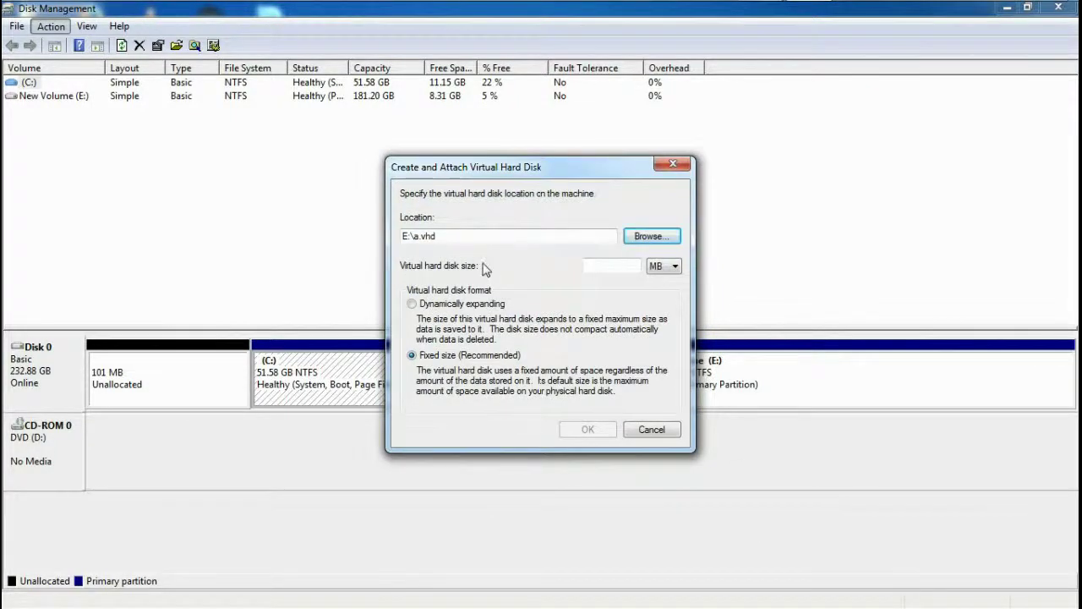
Set the virtual hard disk size to 50 MB and create it in the fixed size format
left_click(599, 269)
left_click(664, 266)
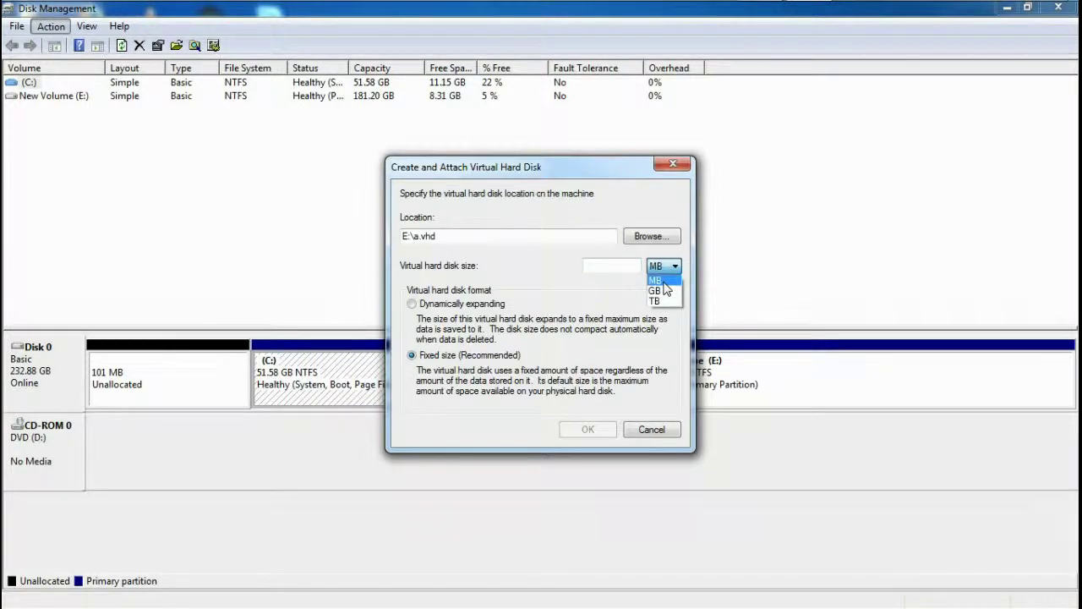
left_click(663, 281)
left_click(628, 267)
type("50")
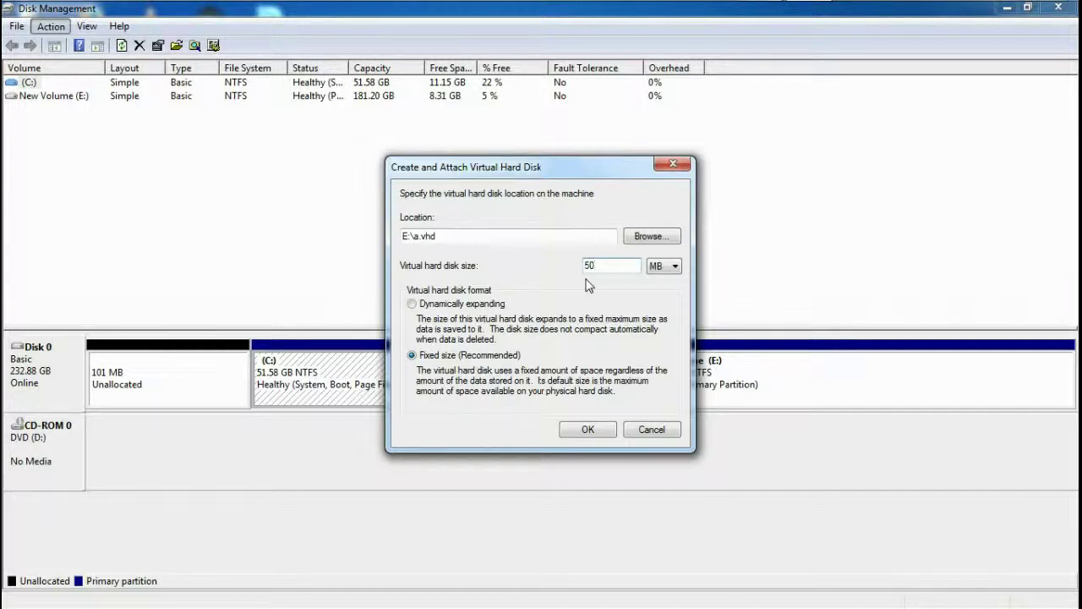
left_click(588, 429)
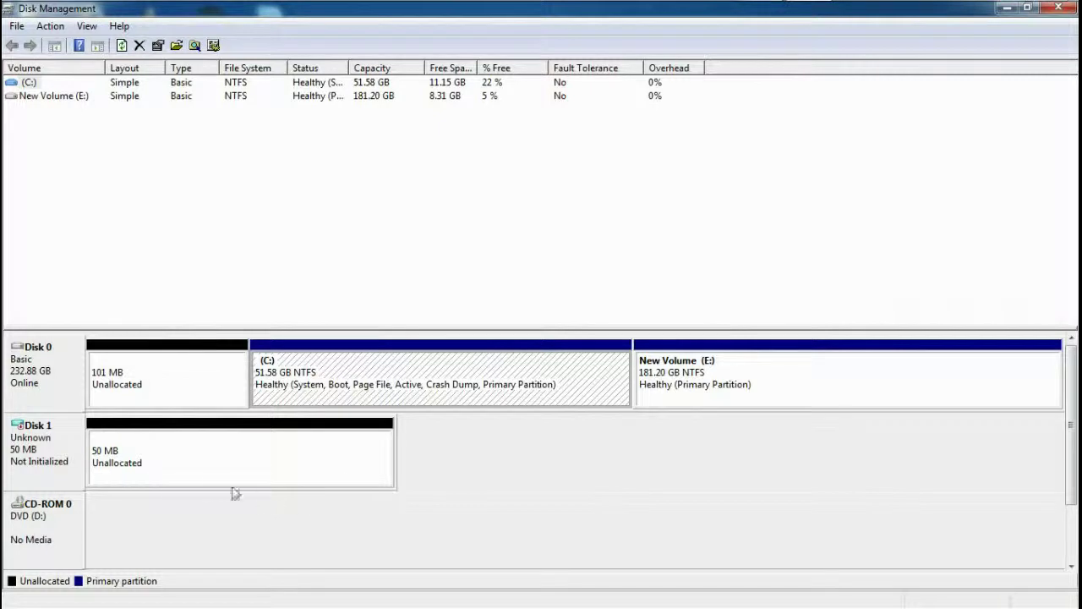
Initialize Disk 1 with the MBR (Master Boot Record) partition style
left_click(62, 468)
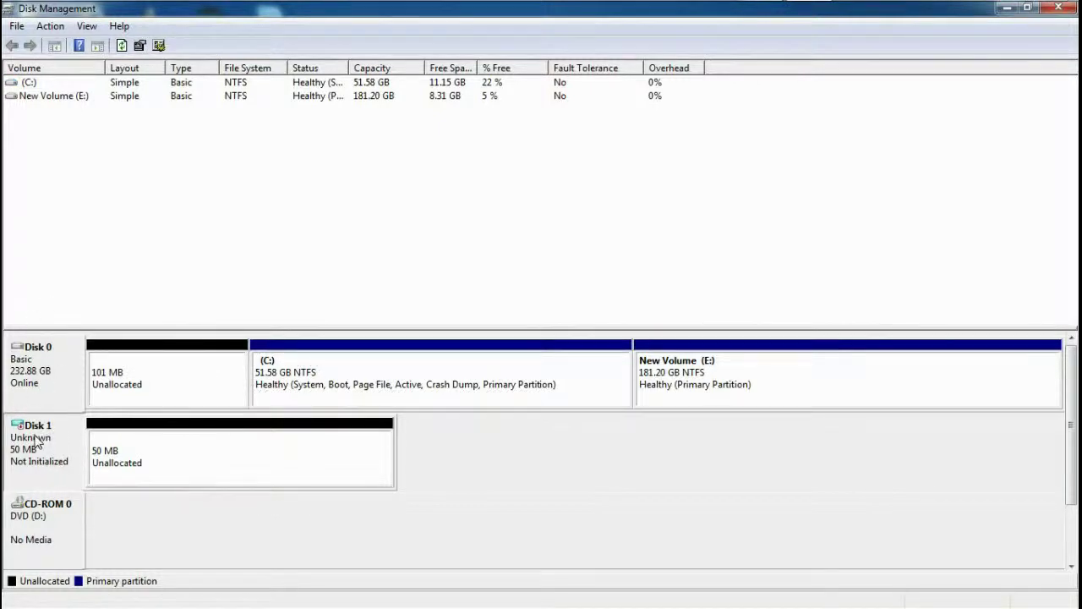
right_click(35, 437)
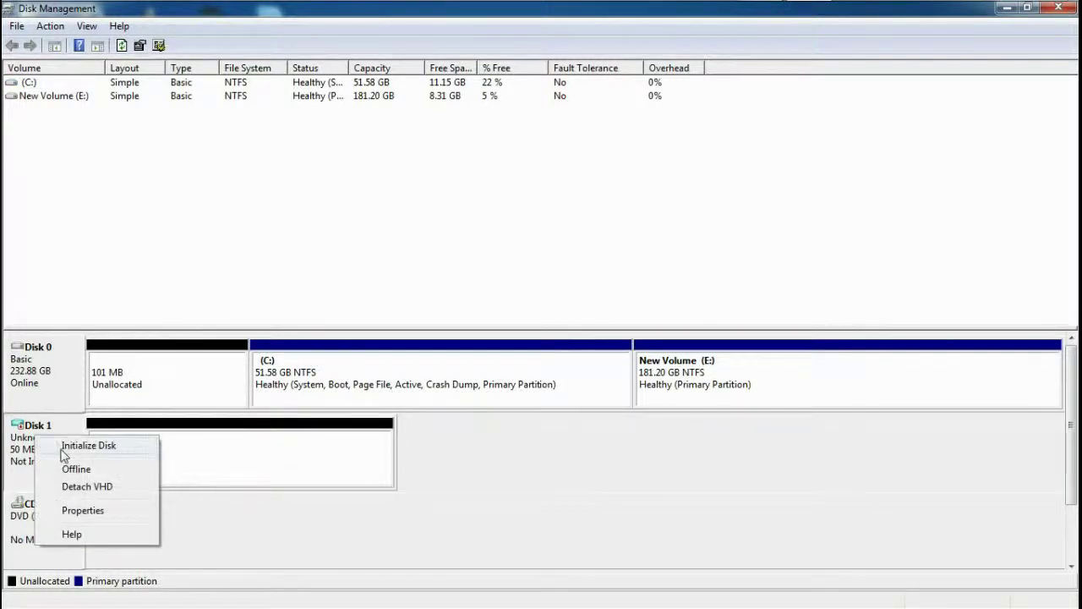
right_click(39, 441)
left_click(69, 452)
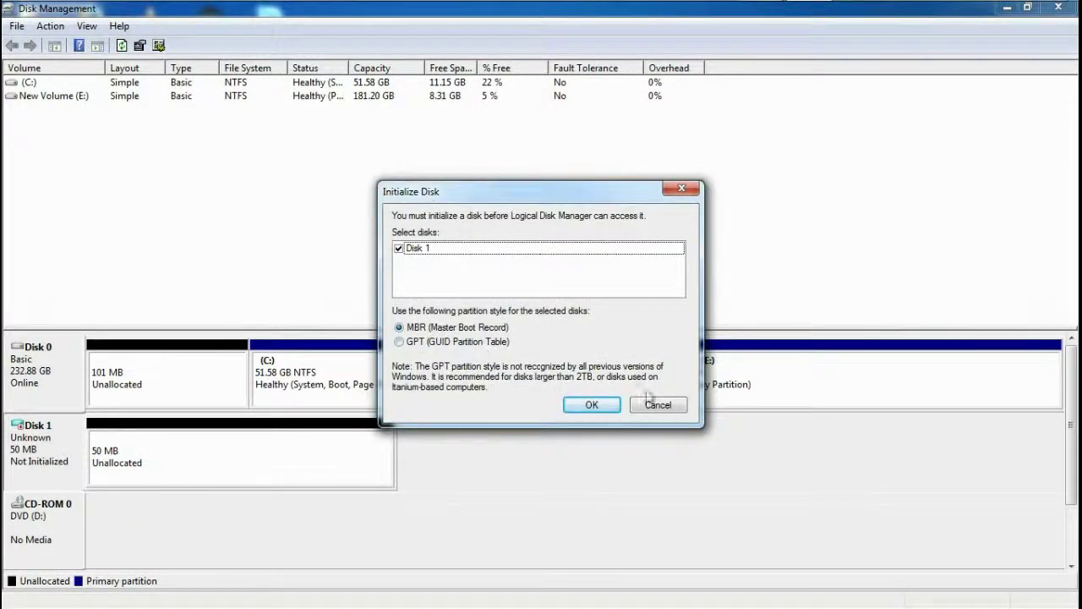
left_click(595, 406)
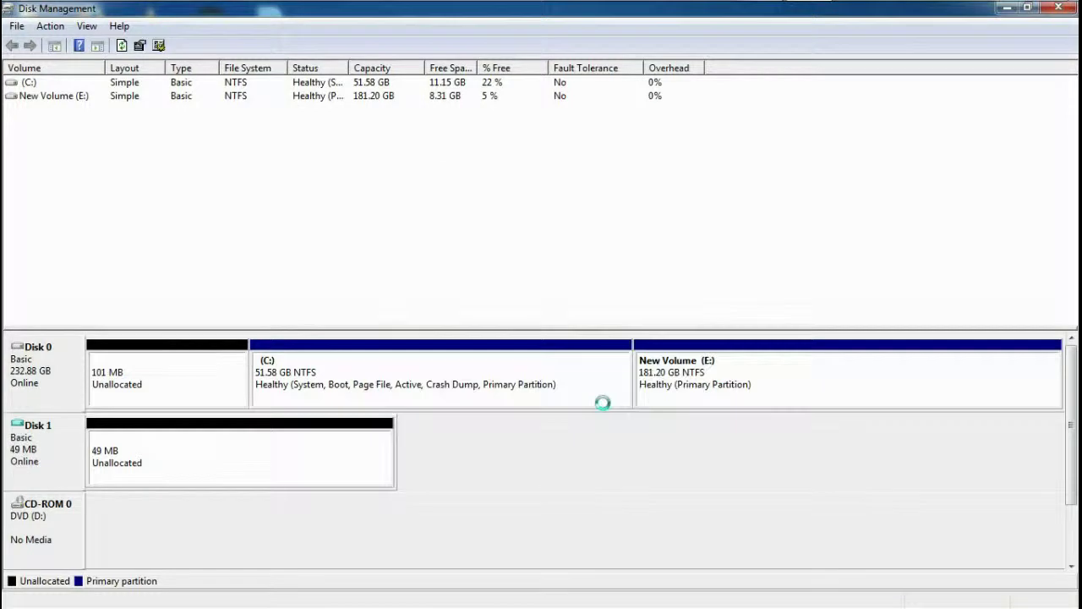
Create a 47 MB simple volume on Disk 1 with drive letter F, quick-formatted as NTFS and labelled New Volume
right_click(219, 449)
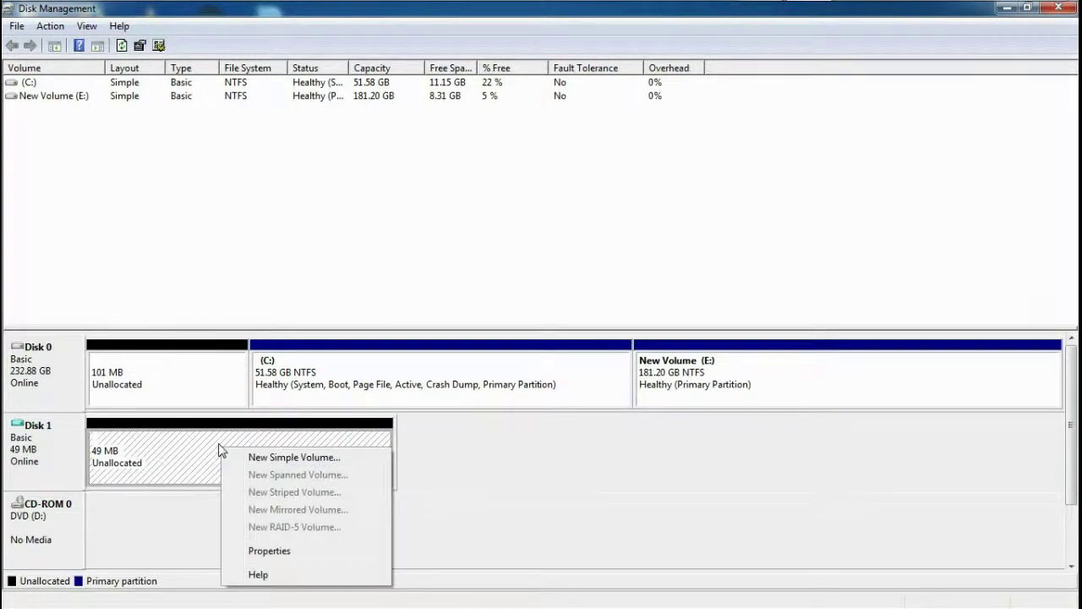
left_click(272, 461)
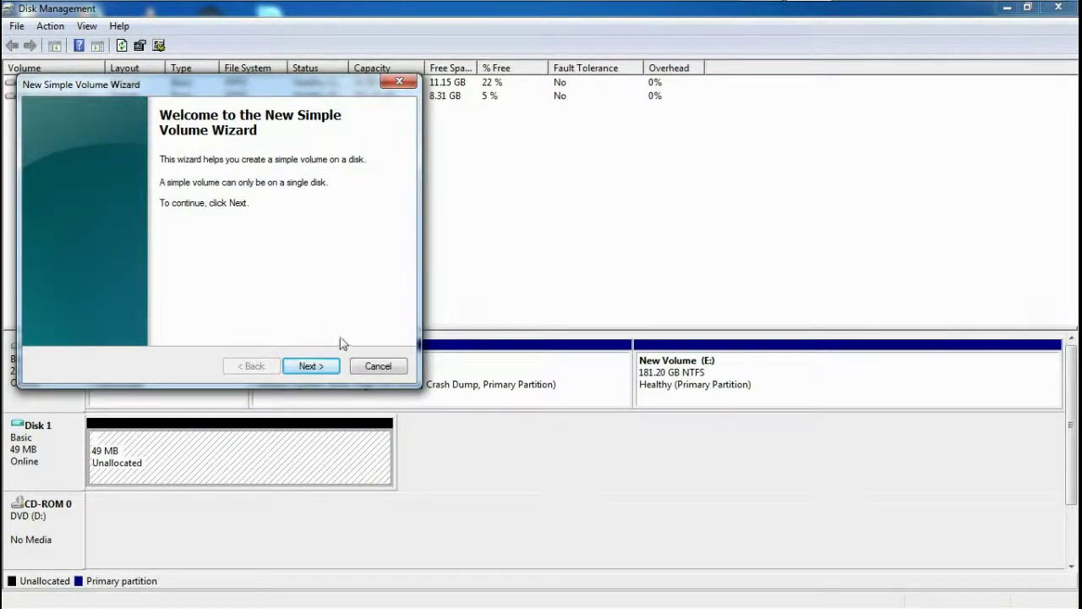
left_click(320, 367)
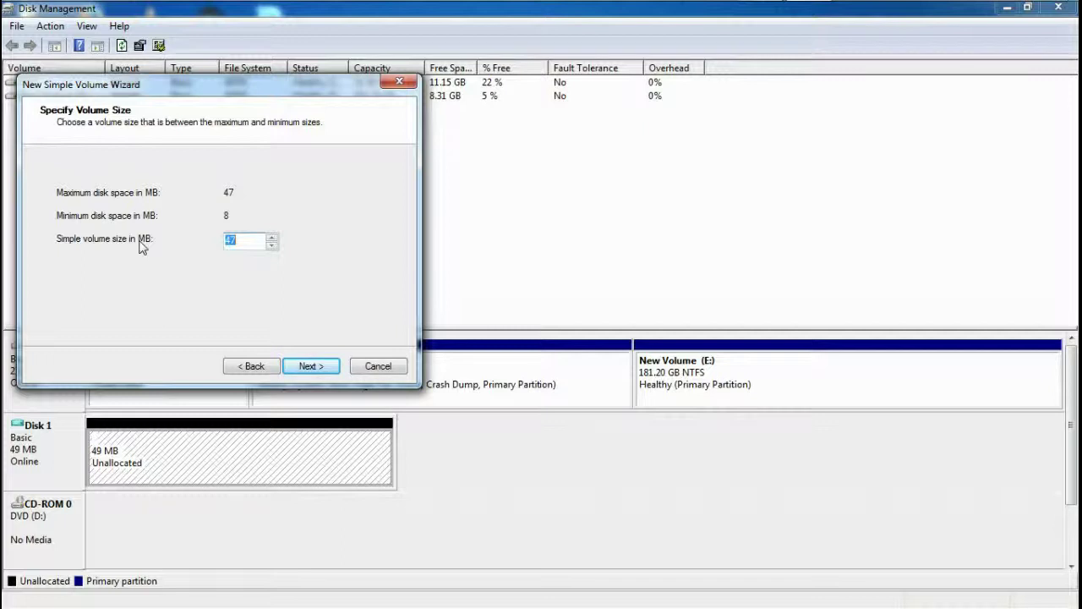
left_click(313, 364)
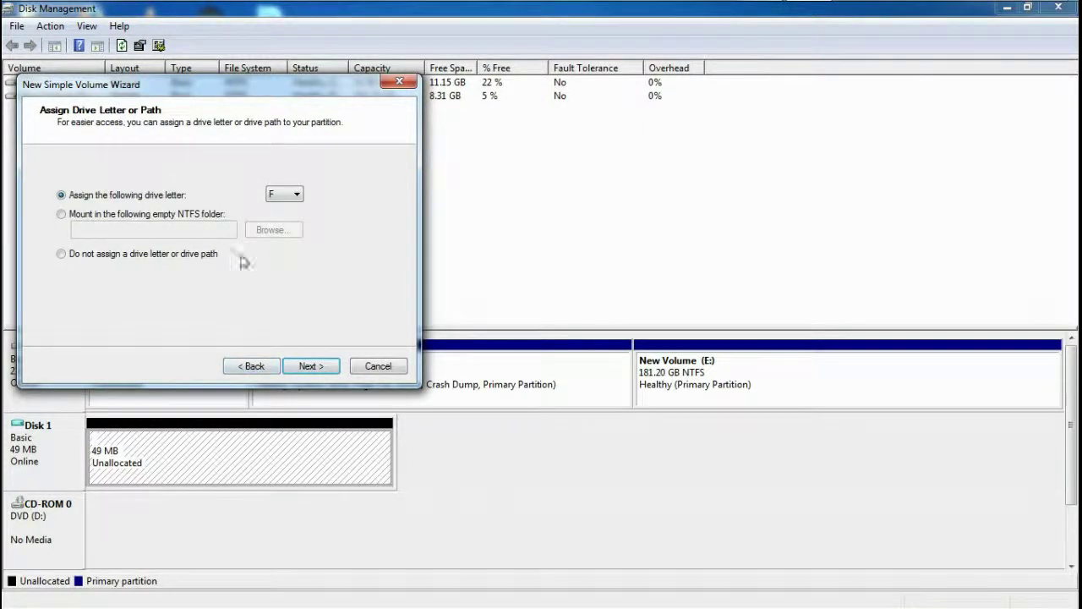
left_click(310, 366)
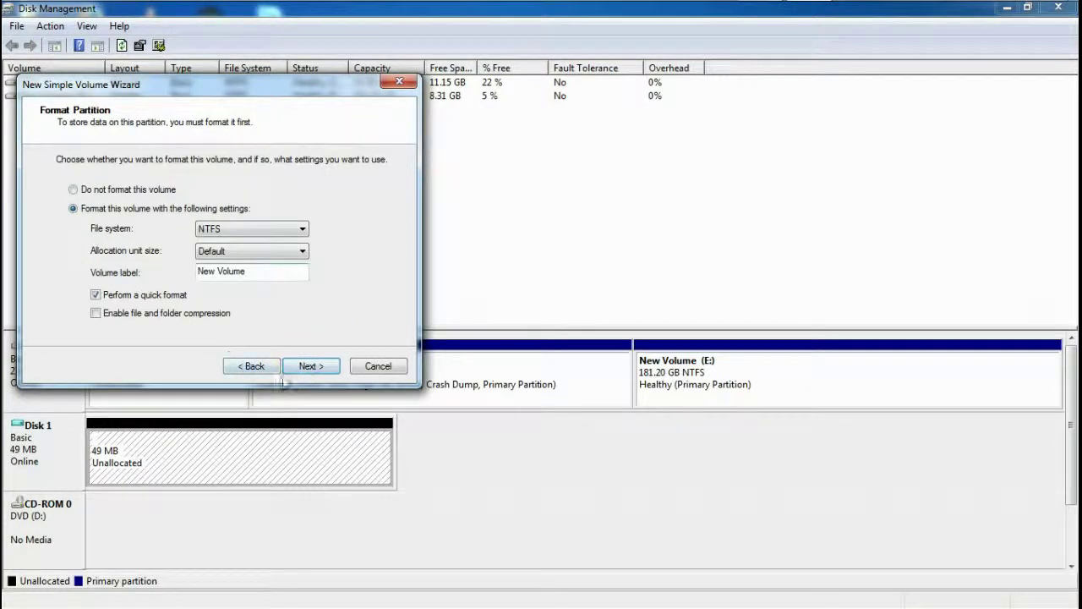
left_click(307, 370)
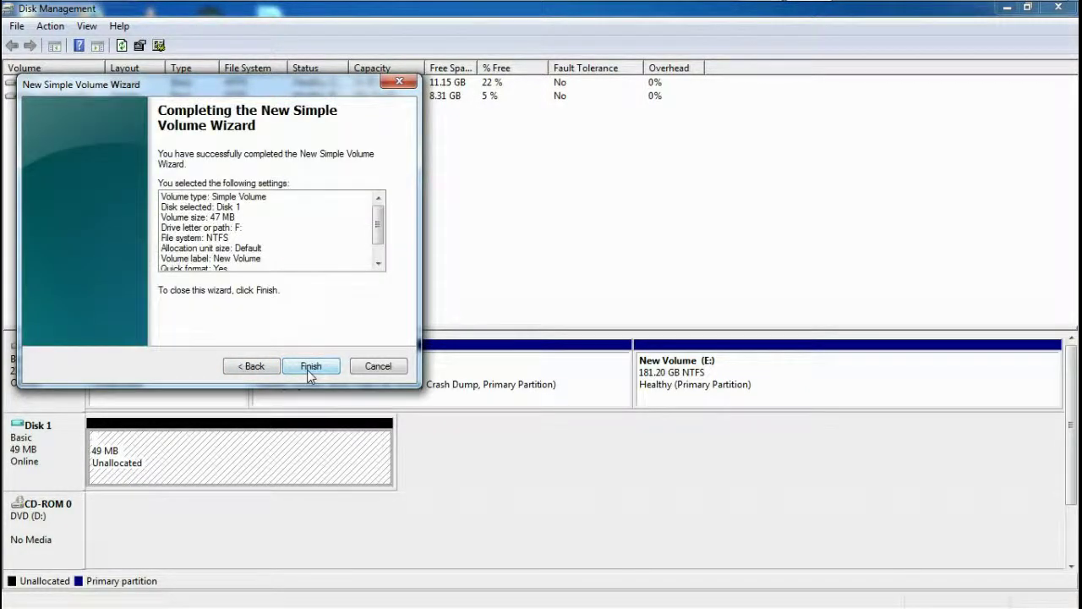
left_click(310, 366)
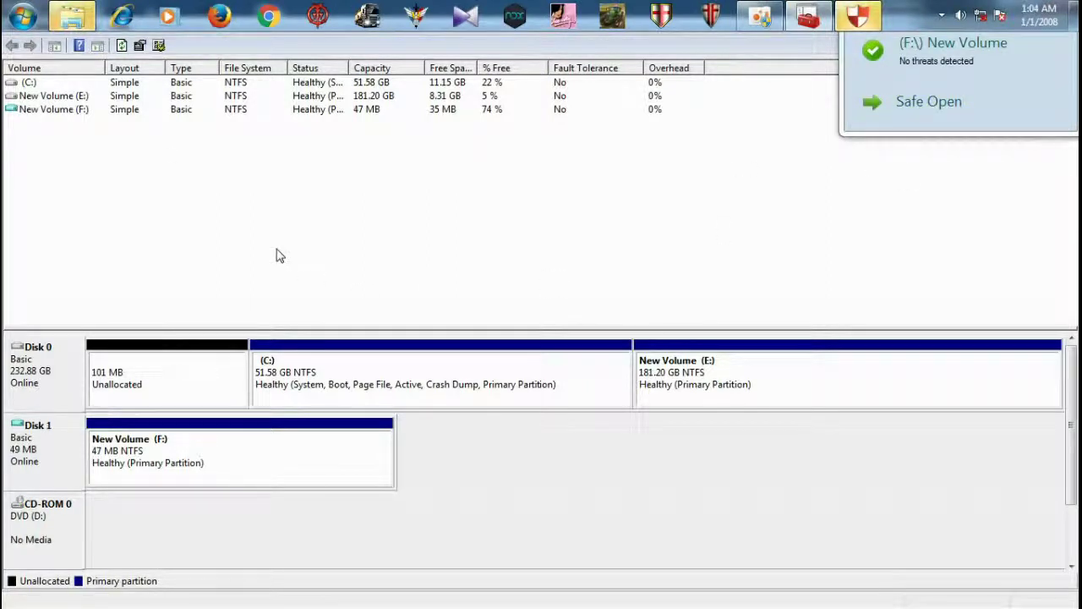
Quick-format New Volume (F:) as NTFS from the Computer window, then close that window
key("super+e")
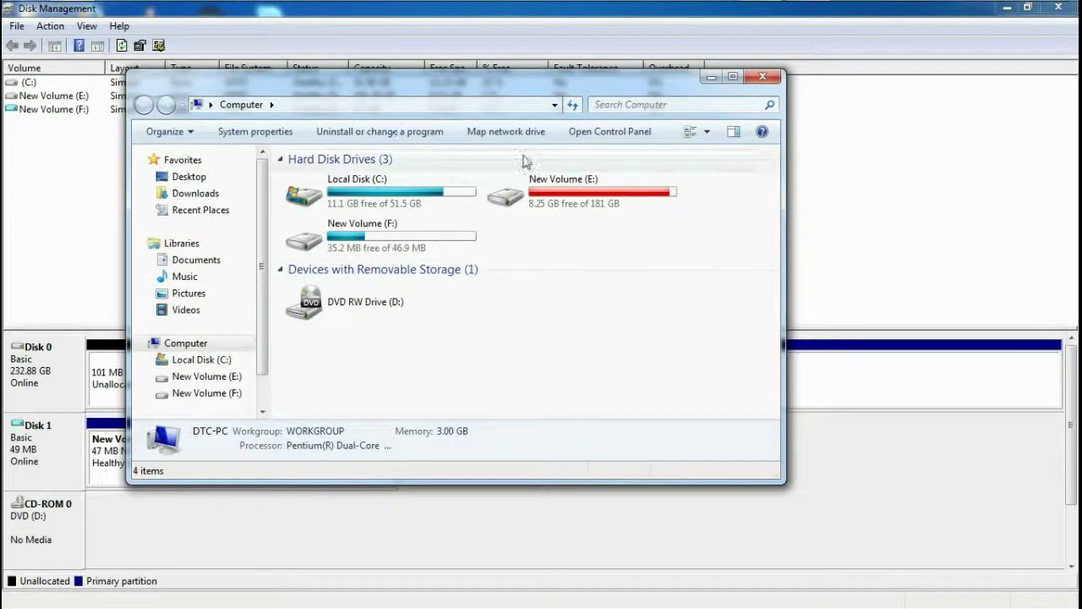
left_click(357, 245)
right_click(356, 245)
left_click(422, 501)
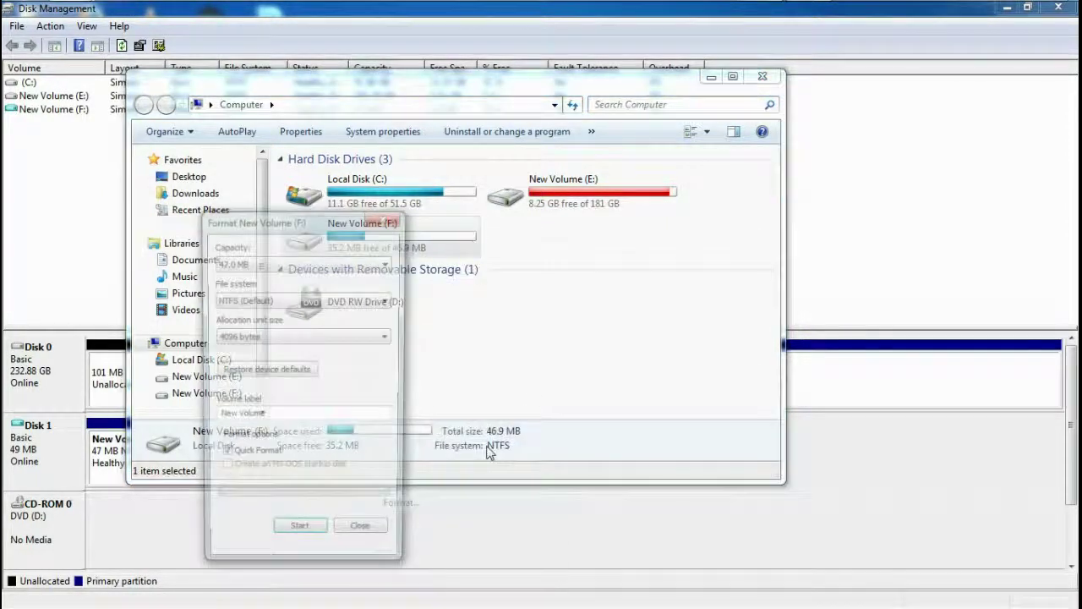
left_click(305, 540)
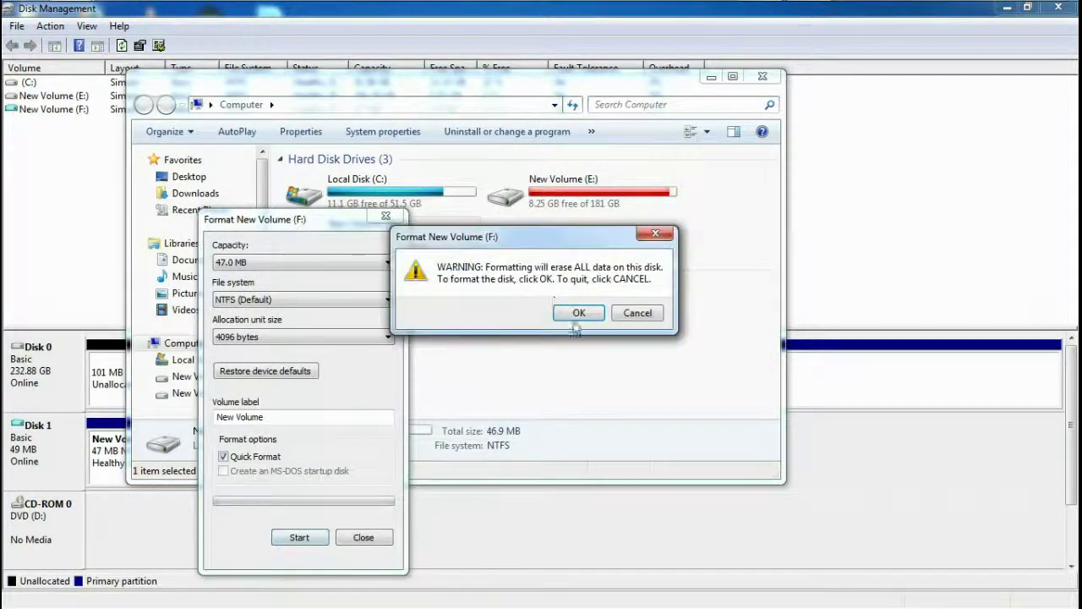
left_click(575, 319)
key("Return")
key("Escape")
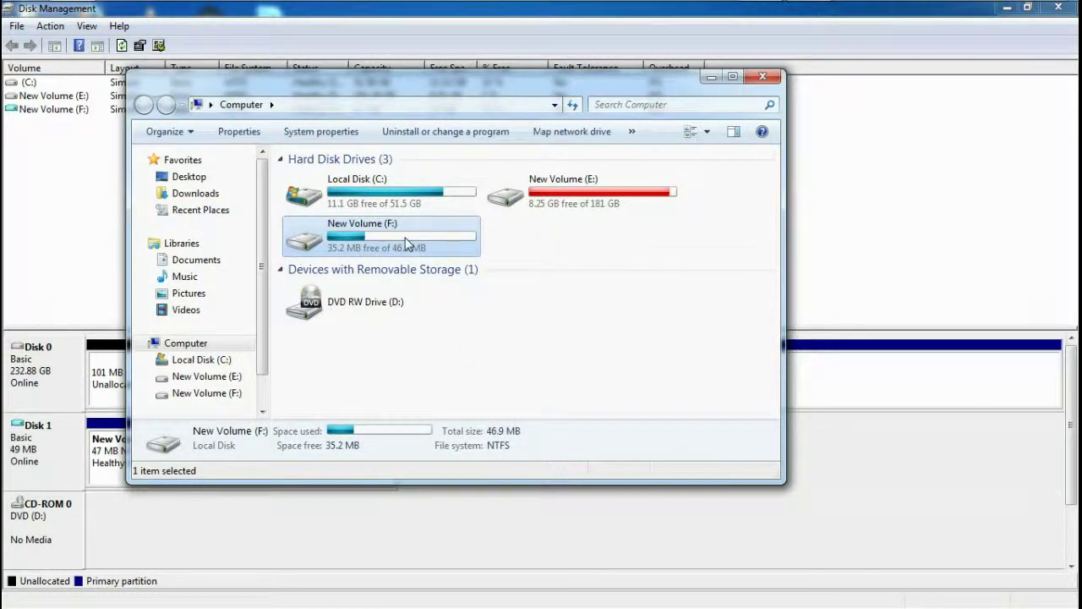
left_click(763, 76)
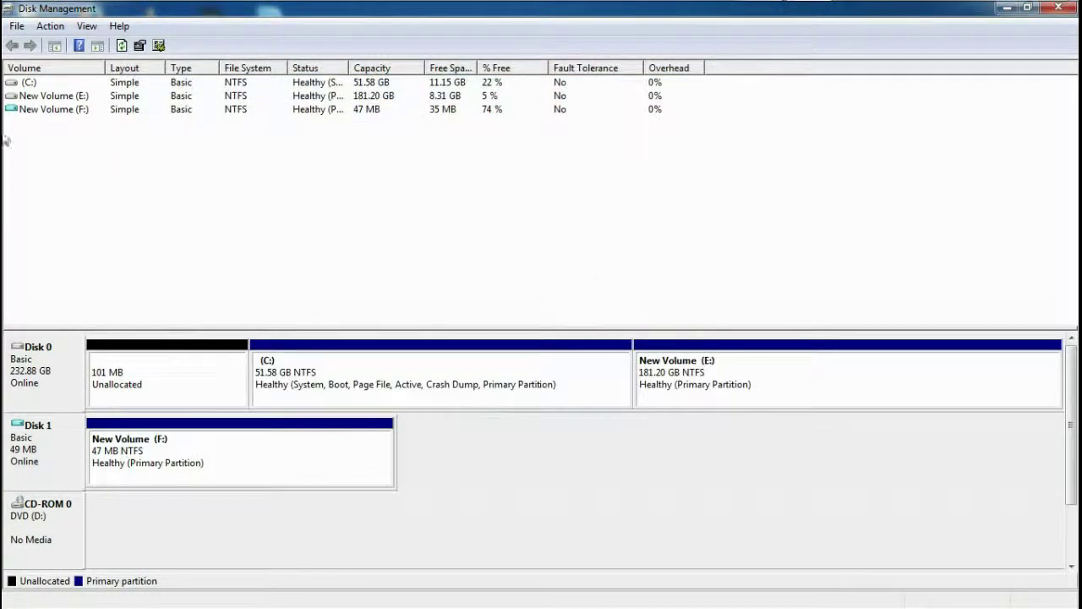
Format New Volume (F:) on Disk 1 with the FAT file system, accepting that its data is erased
right_click(83, 113)
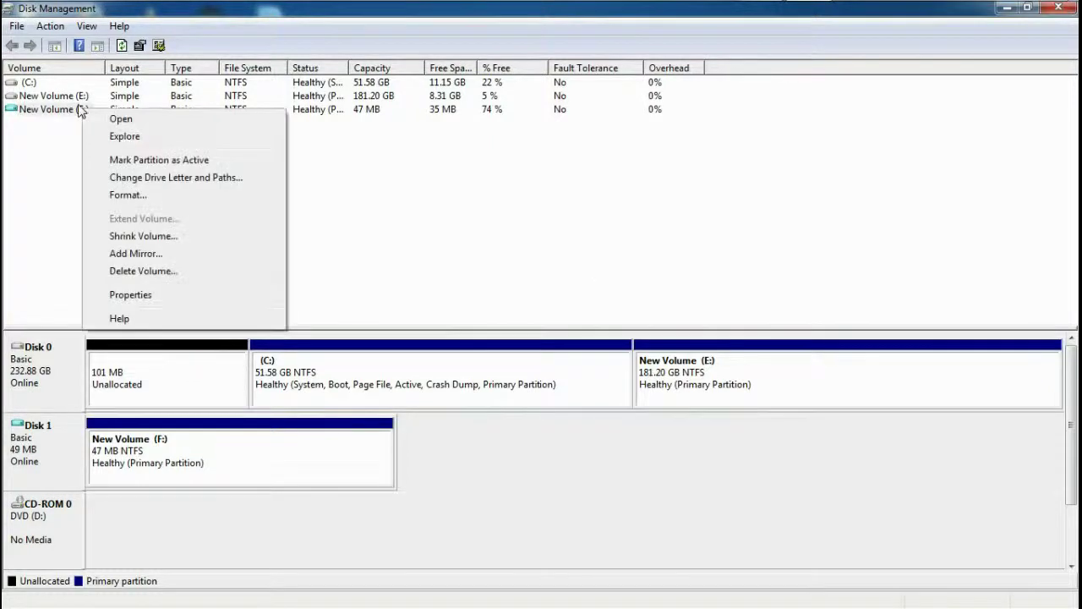
left_click(49, 113)
right_click(49, 110)
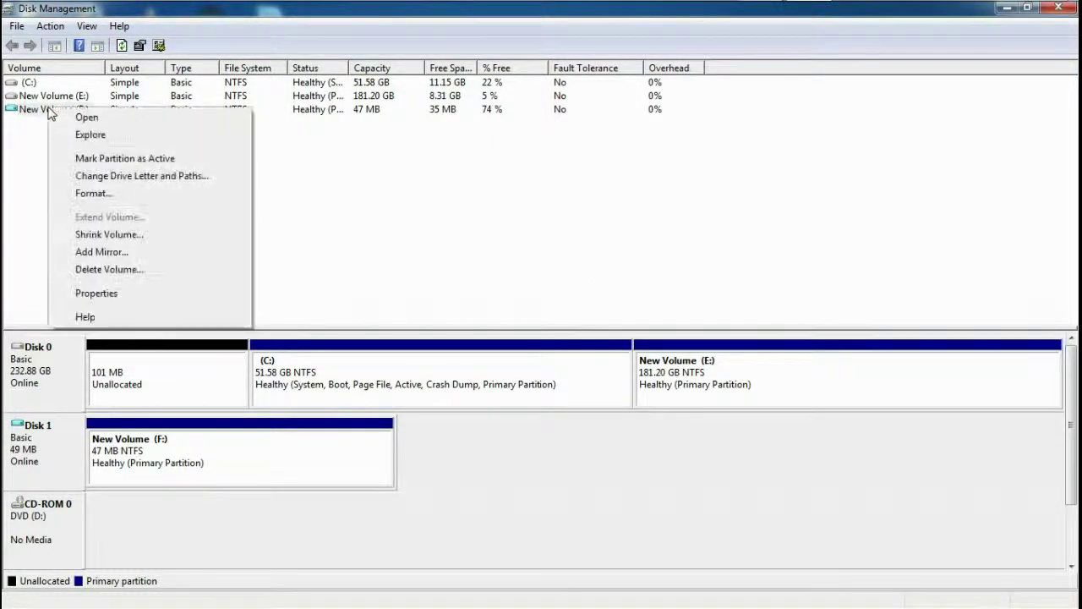
left_click(93, 193)
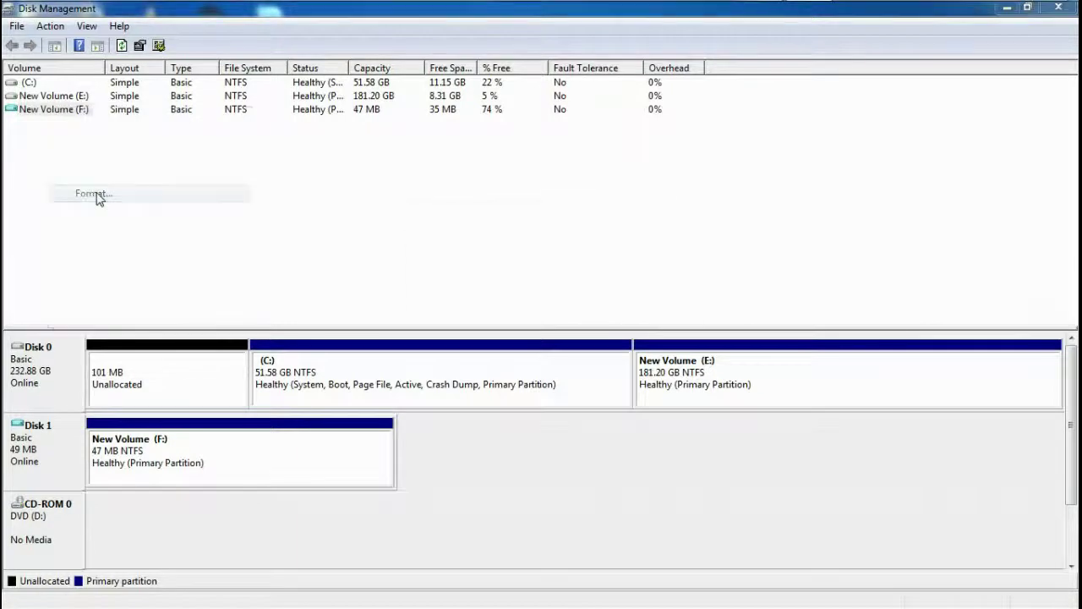
left_click(576, 379)
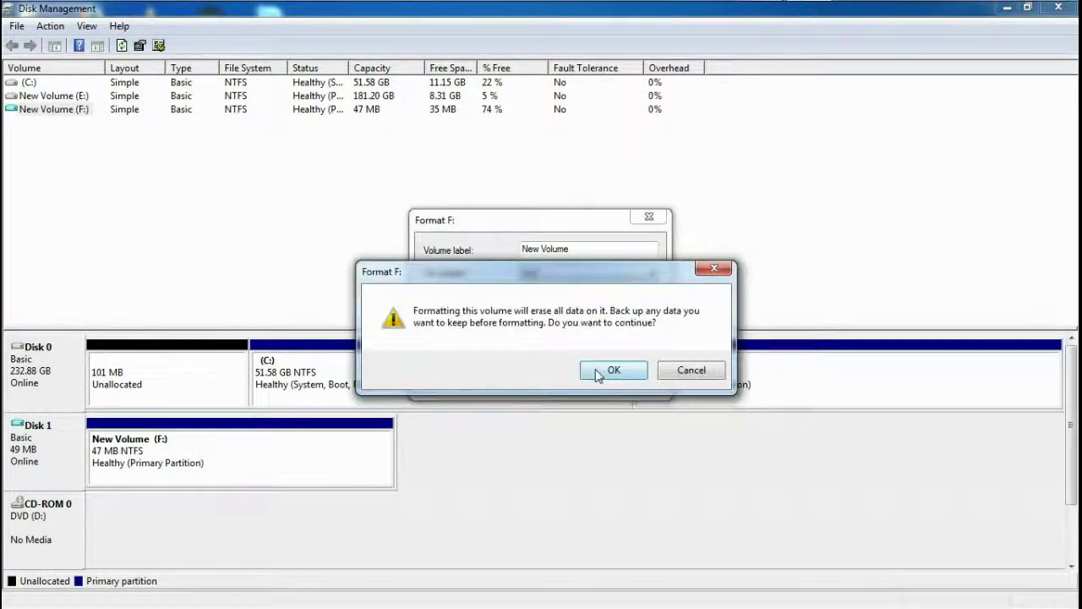
left_click(597, 372)
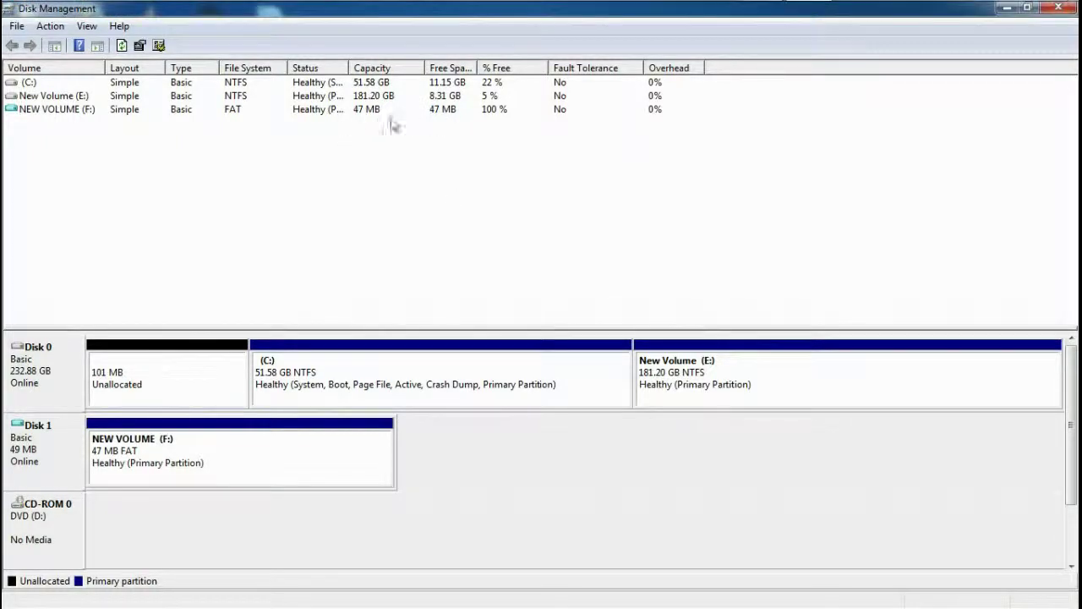
Open the Computer window over the desktop and check the free space and total size of drive F
mouse_move(129, 10)
key("super+e")
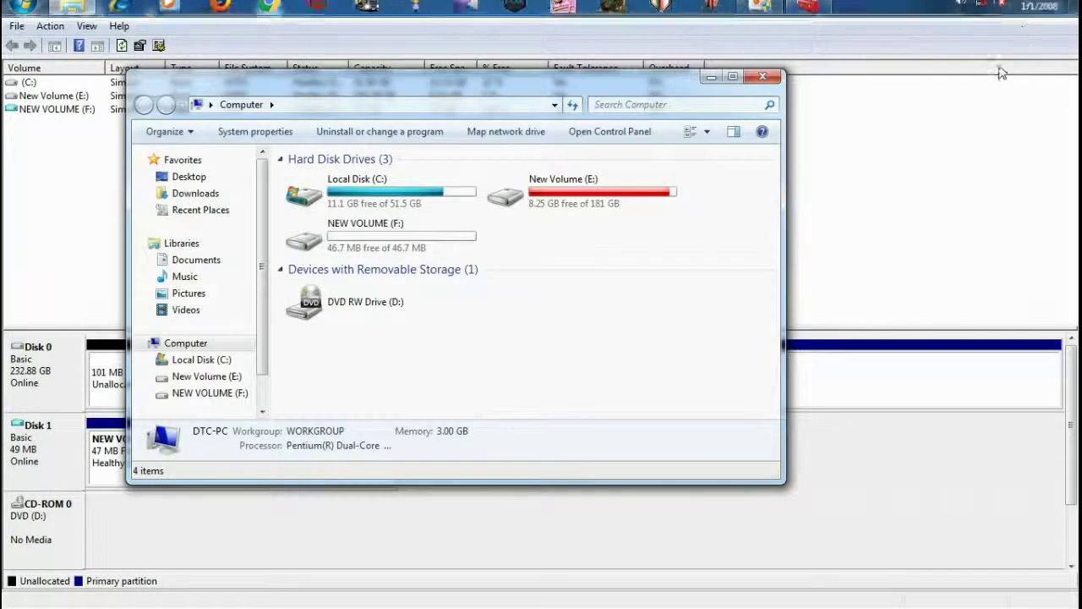
left_click(1013, 7)
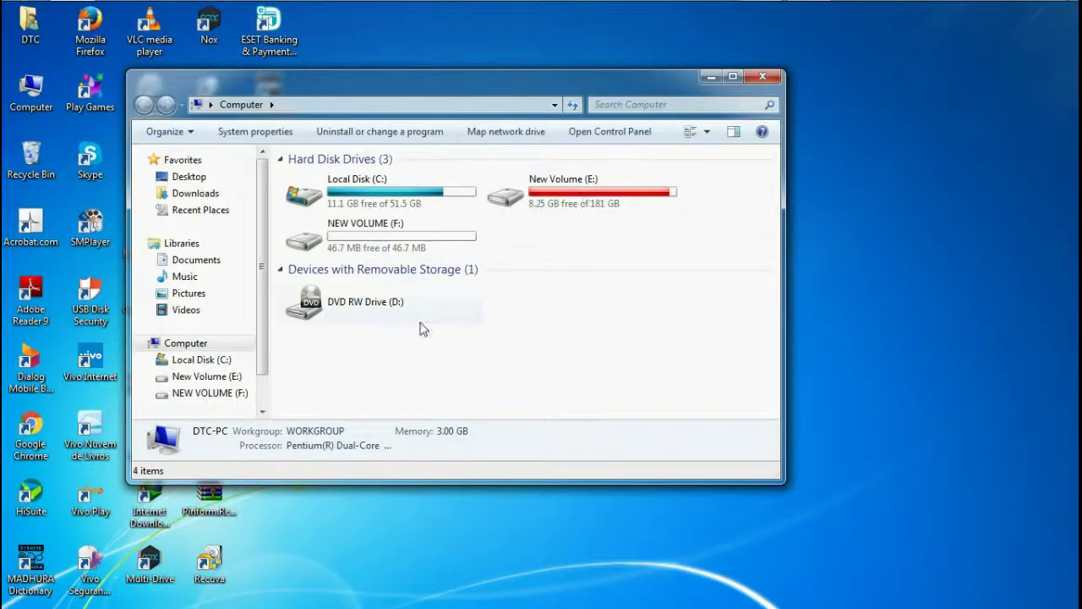
left_click(732, 77)
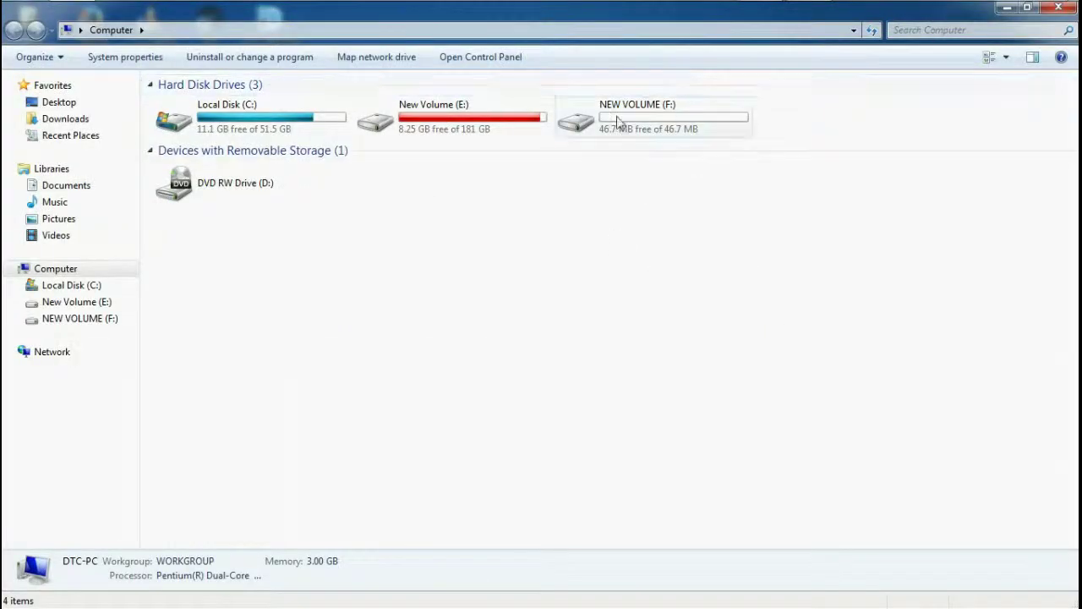
key("super+Down")
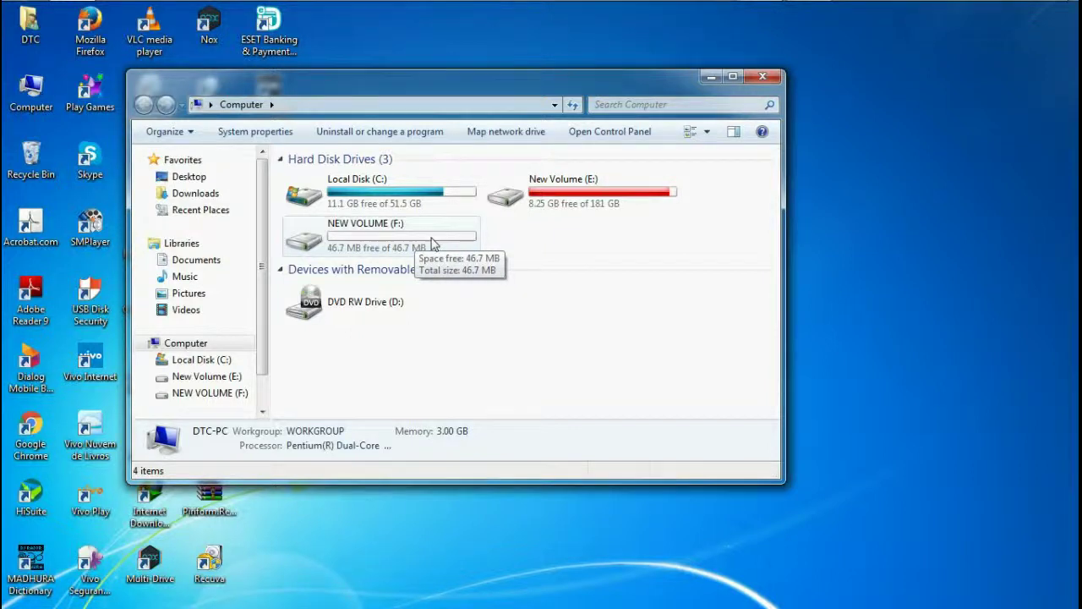
Try to delete the a.vhd file from New Volume (E:)
double_click(567, 192)
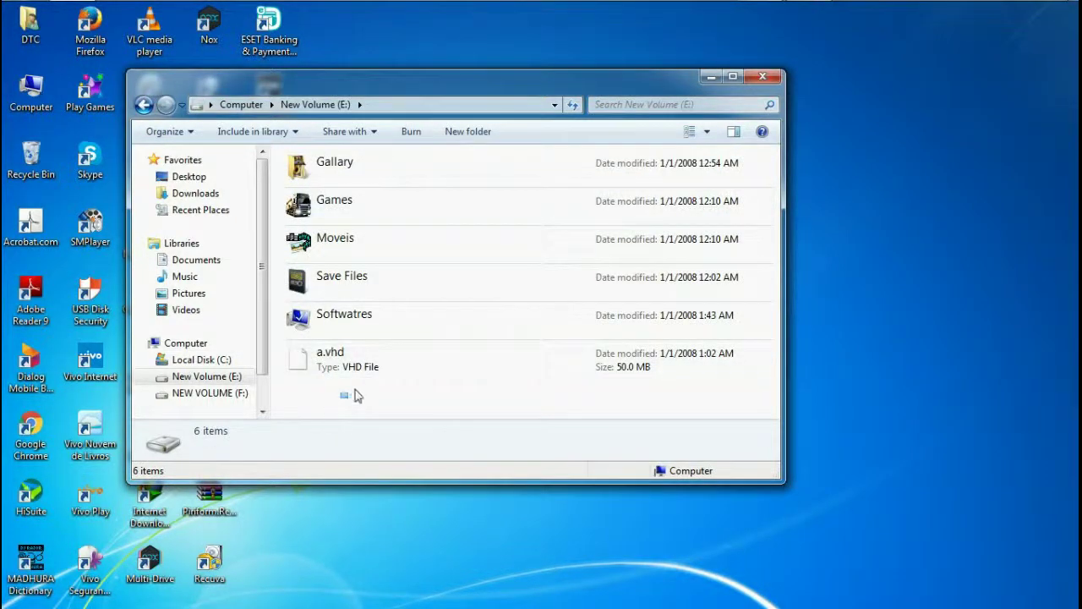
left_click(396, 366)
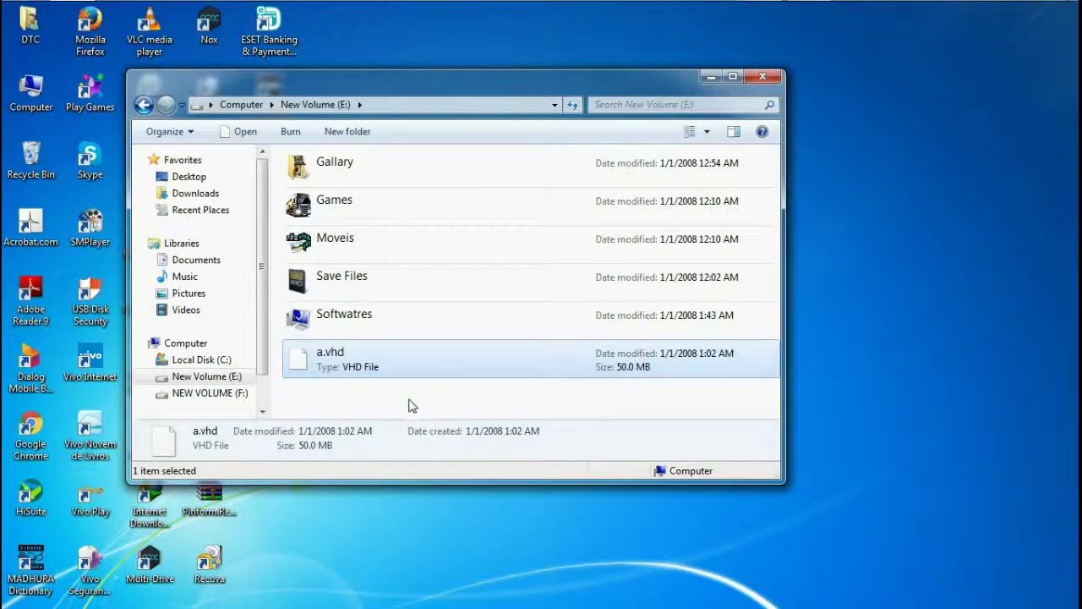
right_click(375, 362)
left_click(347, 381)
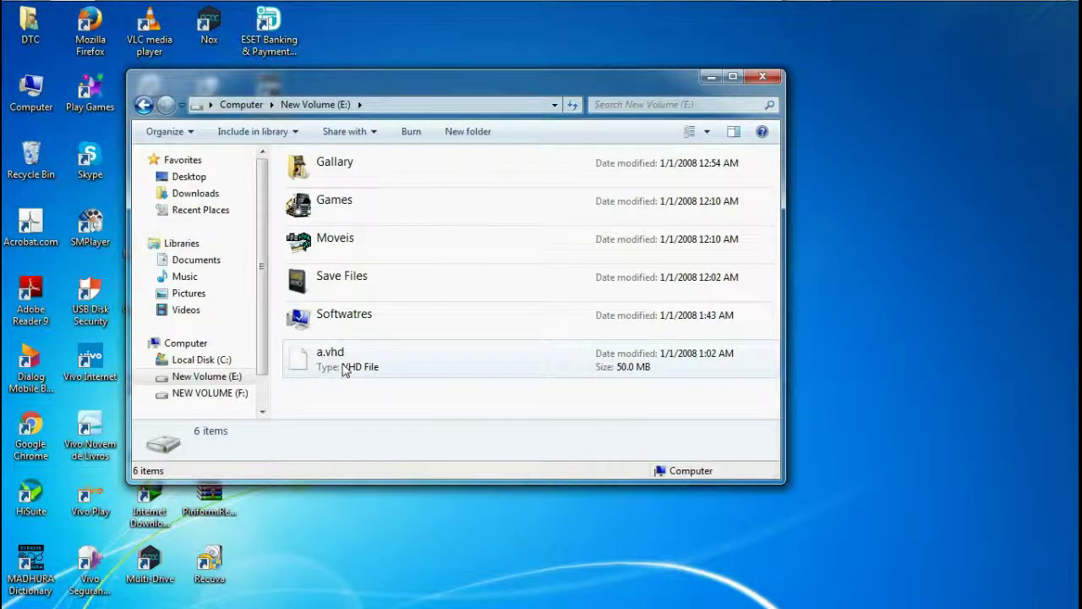
left_click(338, 377)
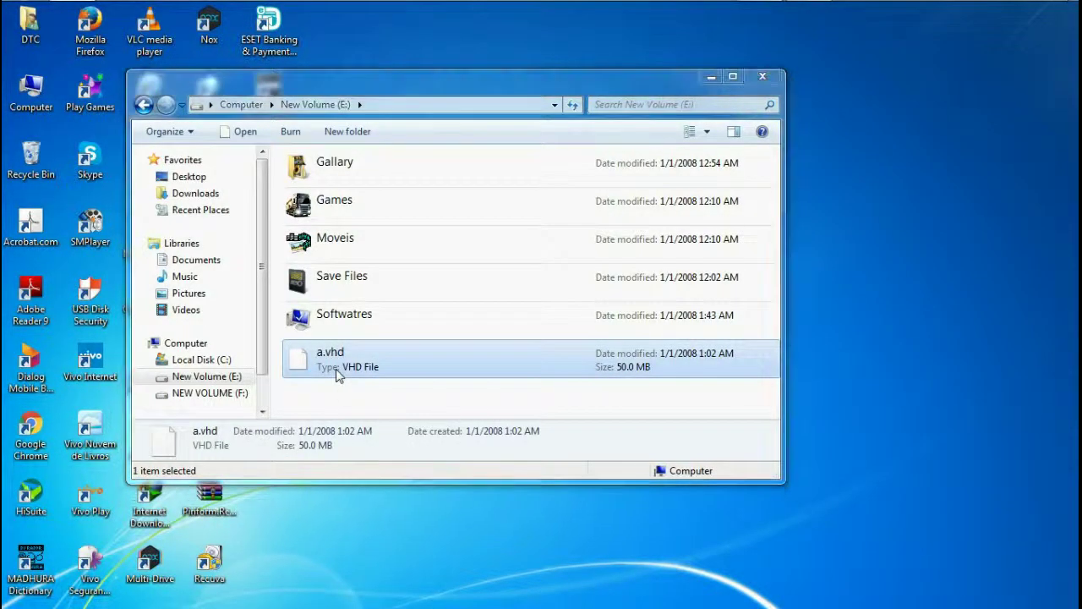
key("Delete")
left_click(603, 377)
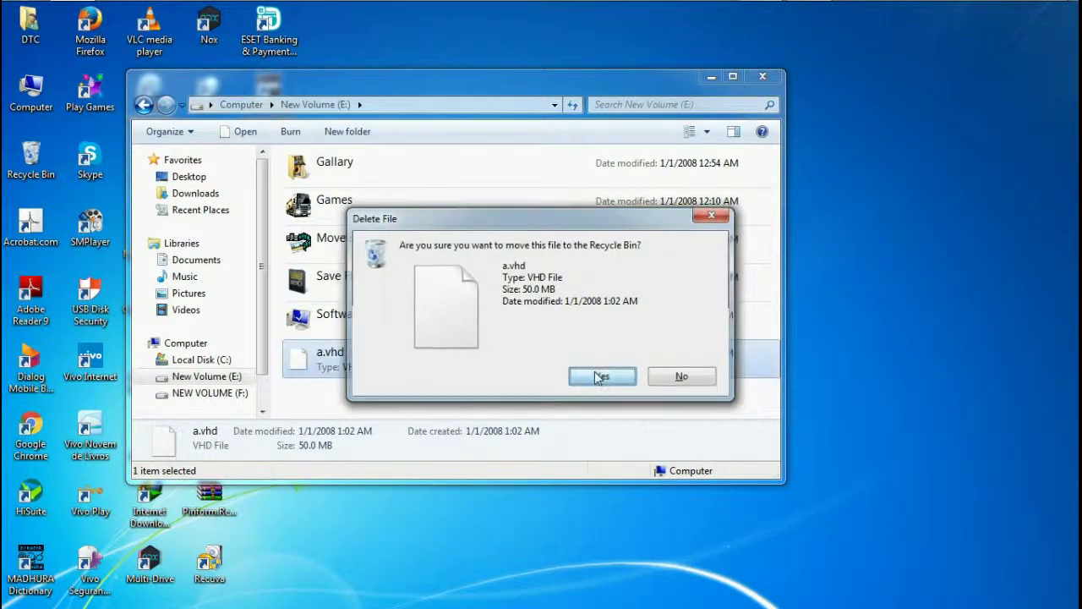
left_click(682, 391)
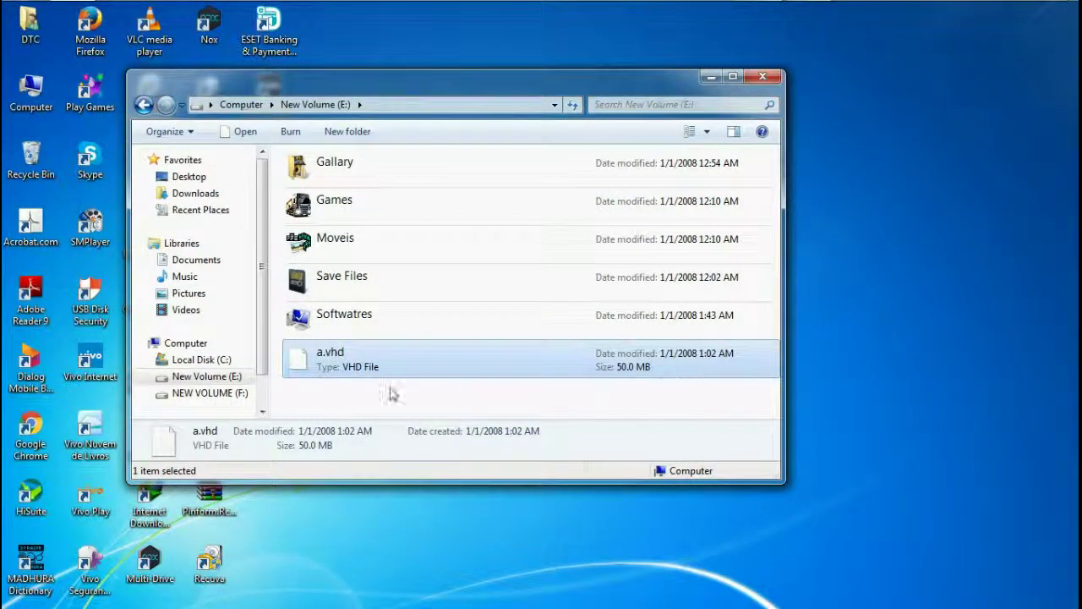
Go back to Computer, look at the contents of NEW VOLUME (F:), and close the window
left_click(145, 109)
double_click(372, 241)
key("BackSpace")
double_click(409, 245)
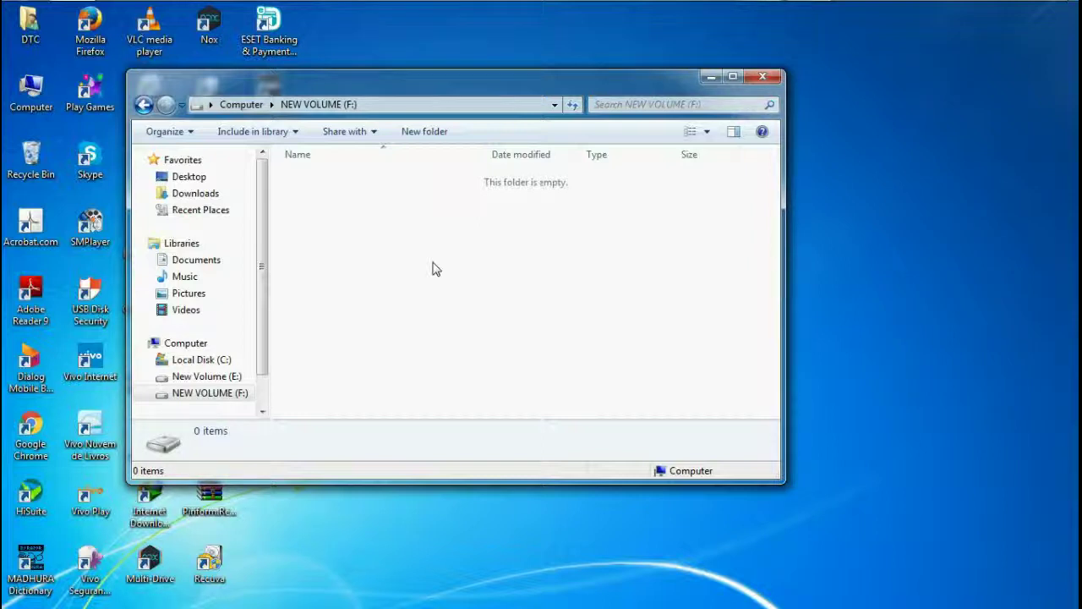
left_click(762, 76)
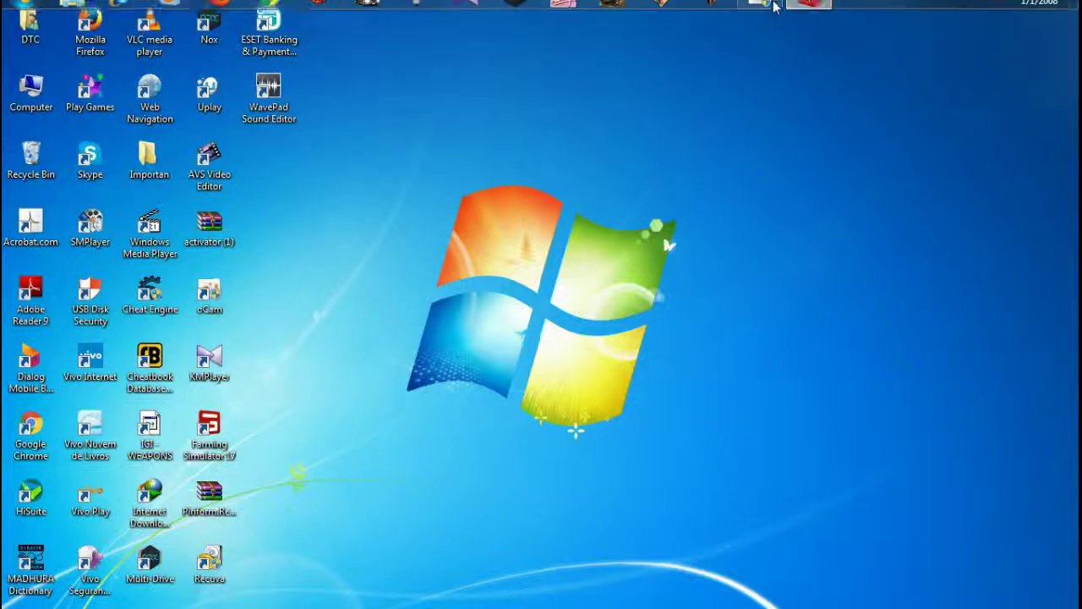
Switch back to Disk Management and delete the NEW VOLUME (F:) simple volume from Disk 1
left_click(808, 15)
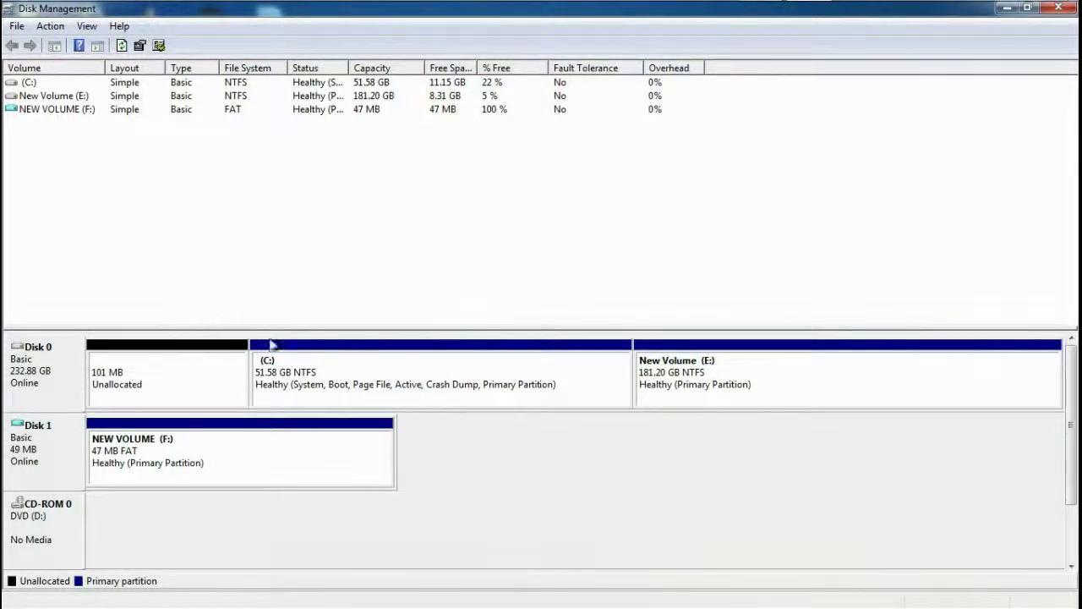
right_click(185, 446)
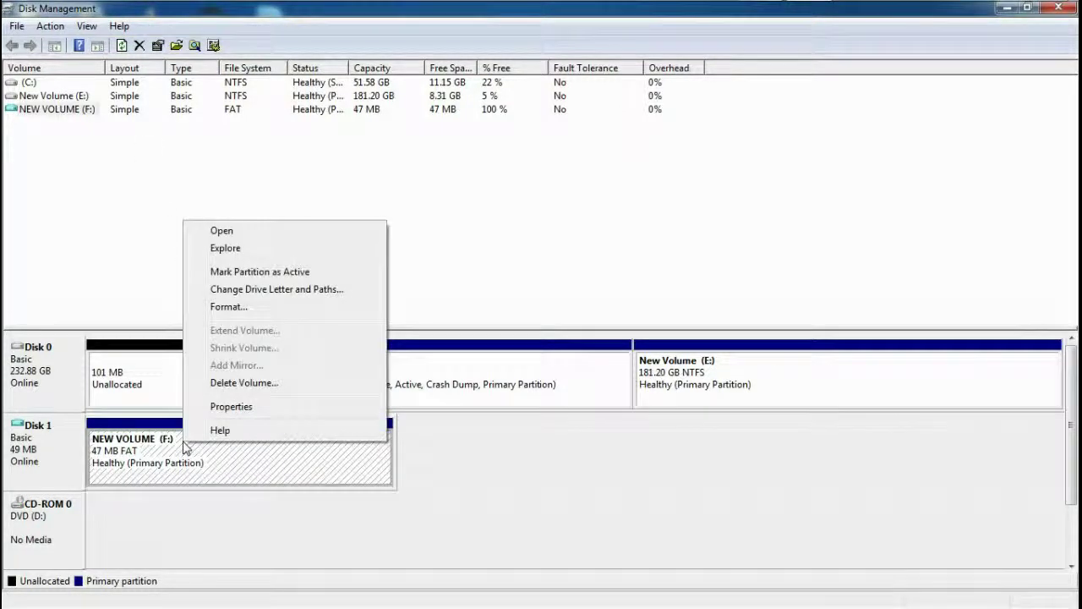
left_click(226, 385)
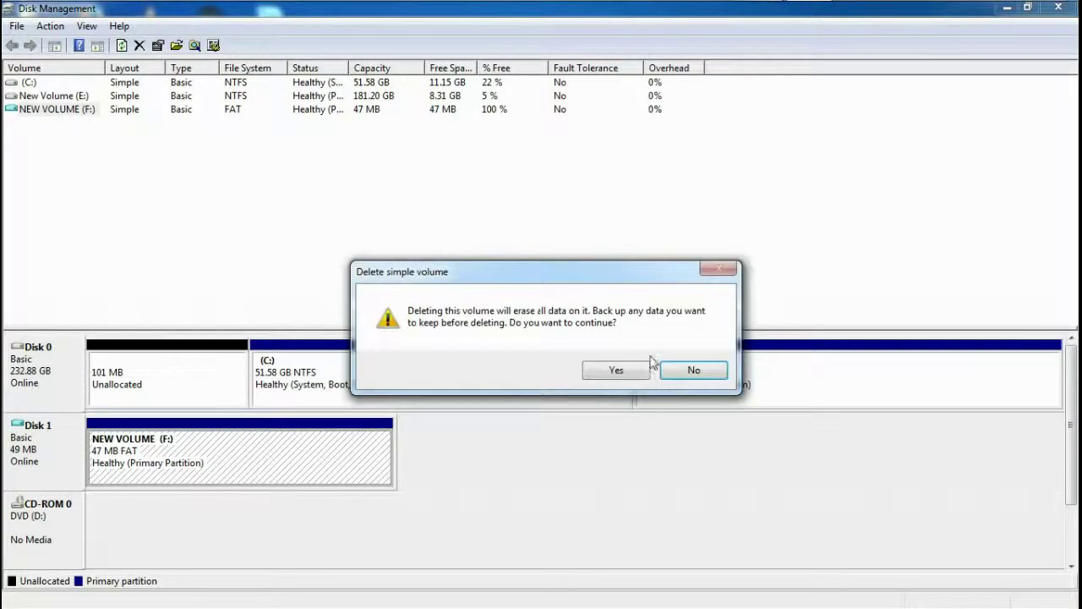
left_click(631, 374)
Detach the virtual hard disk E:\a.vhd (Disk 1) without deleting its file, and close Disk Management
right_click(47, 444)
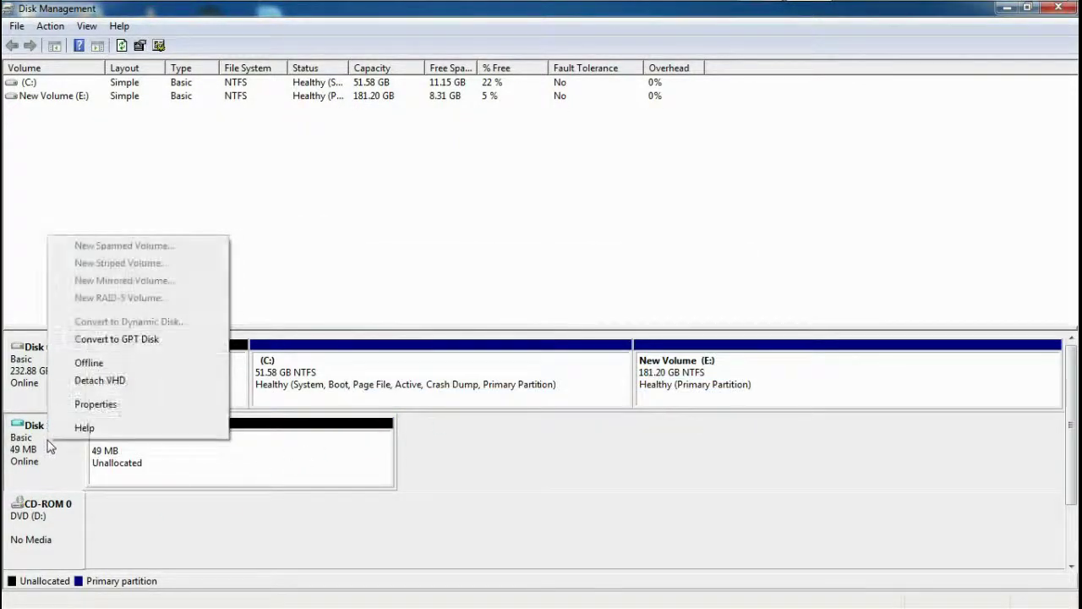
left_click(113, 382)
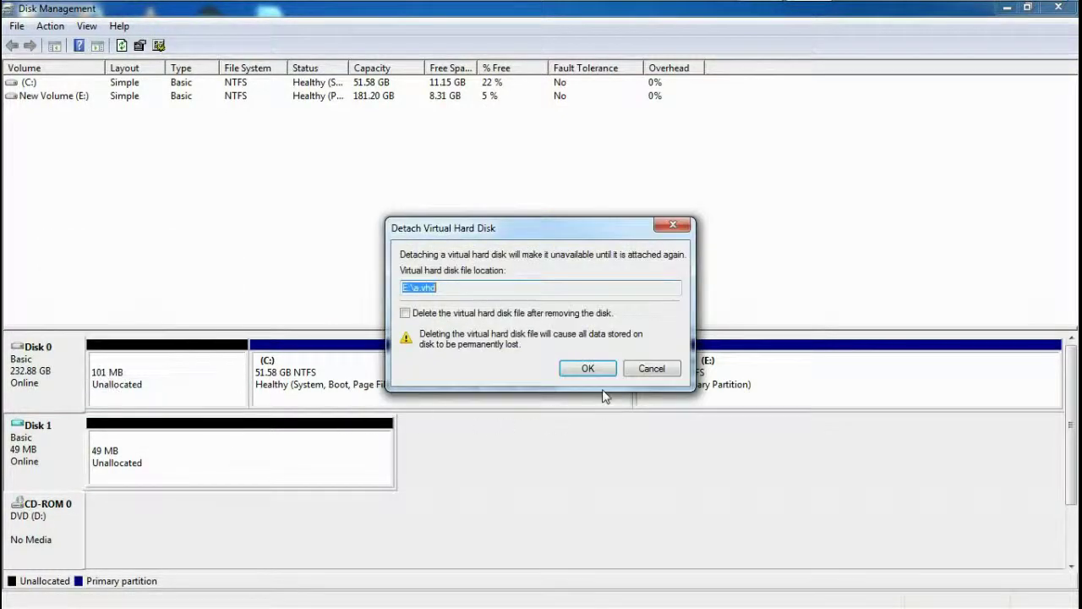
left_click(591, 370)
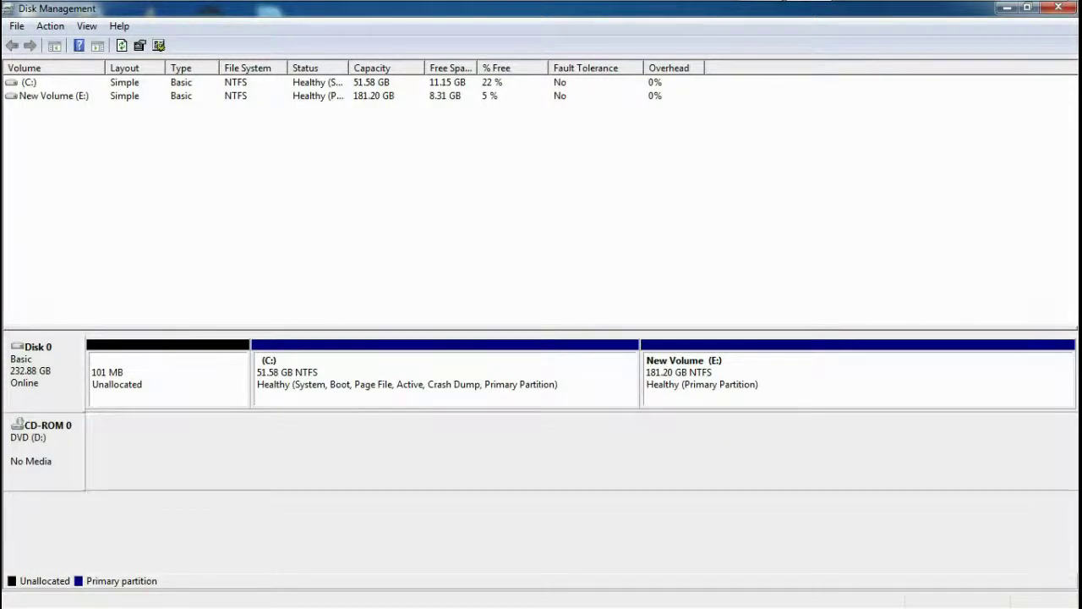
left_click(1067, 9)
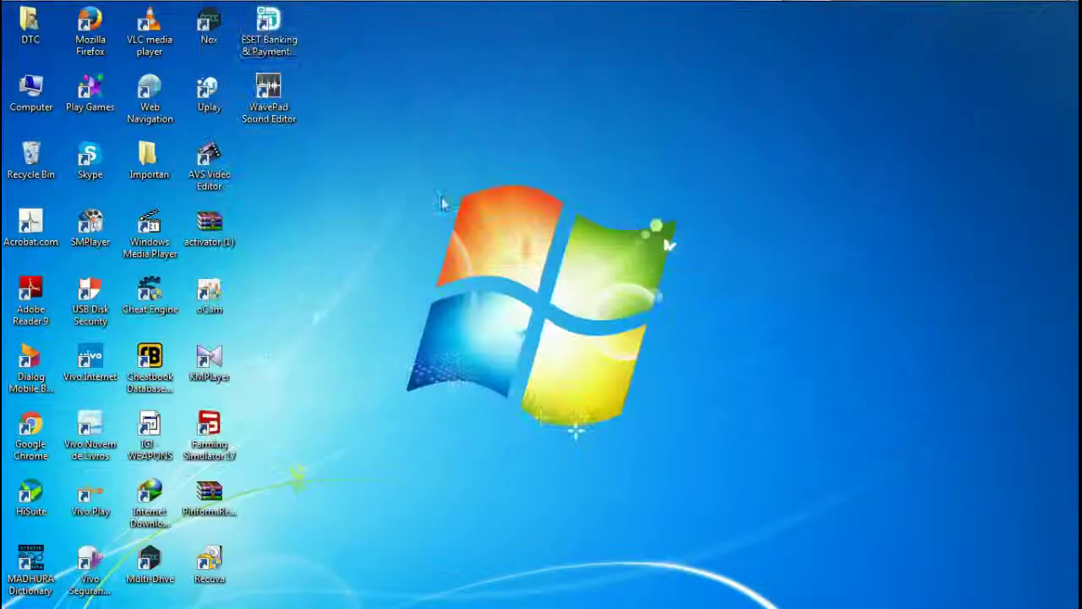
Open New Volume (E:) from Computer, delete the a.vhd file, and close the window
double_click(31, 95)
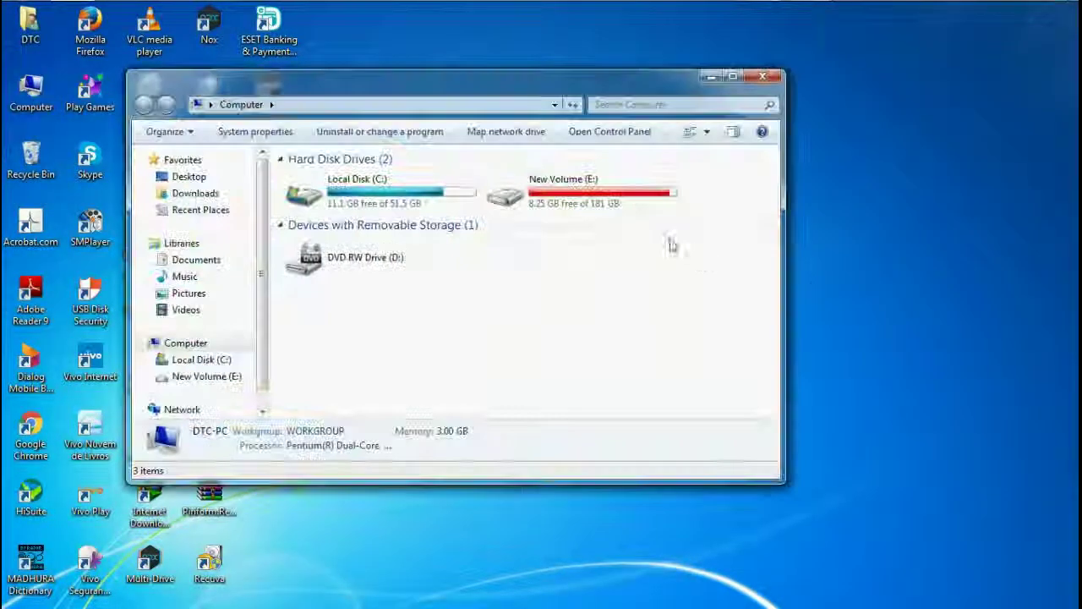
double_click(589, 193)
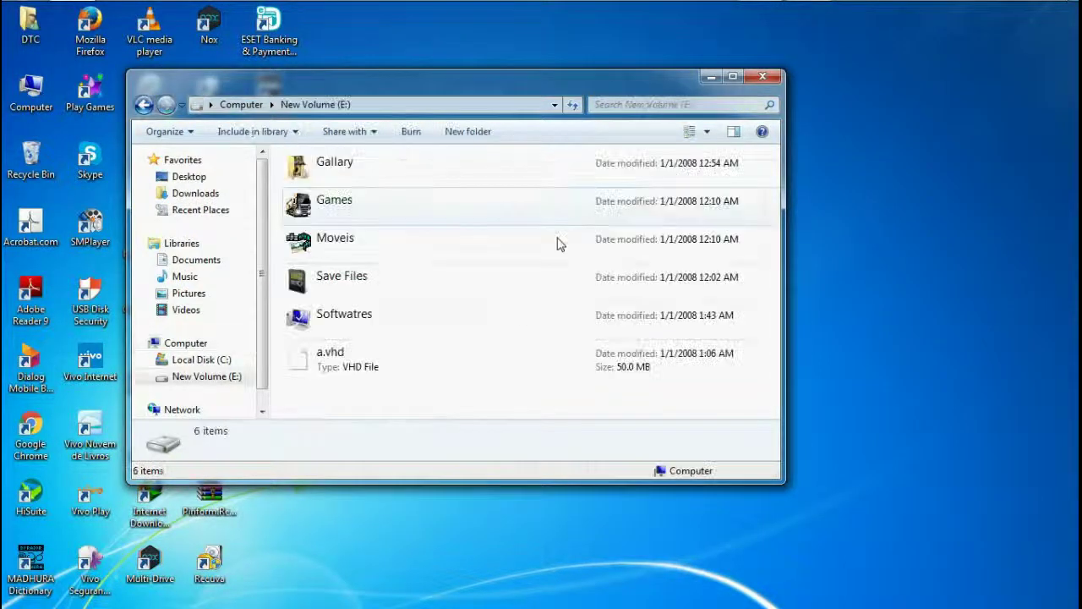
left_click(366, 381)
key("Delete")
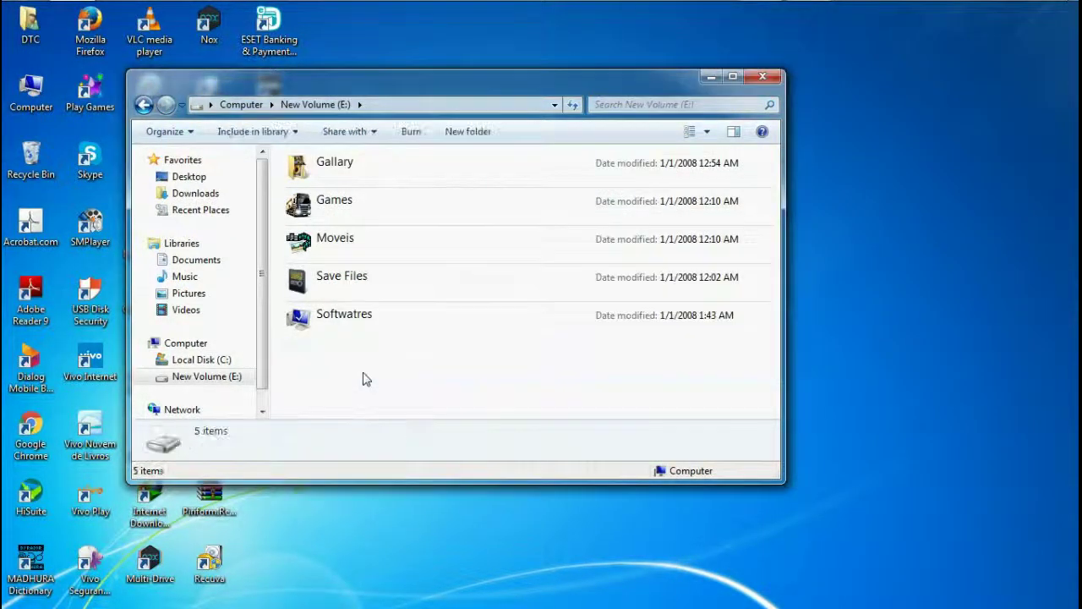
left_click(762, 76)
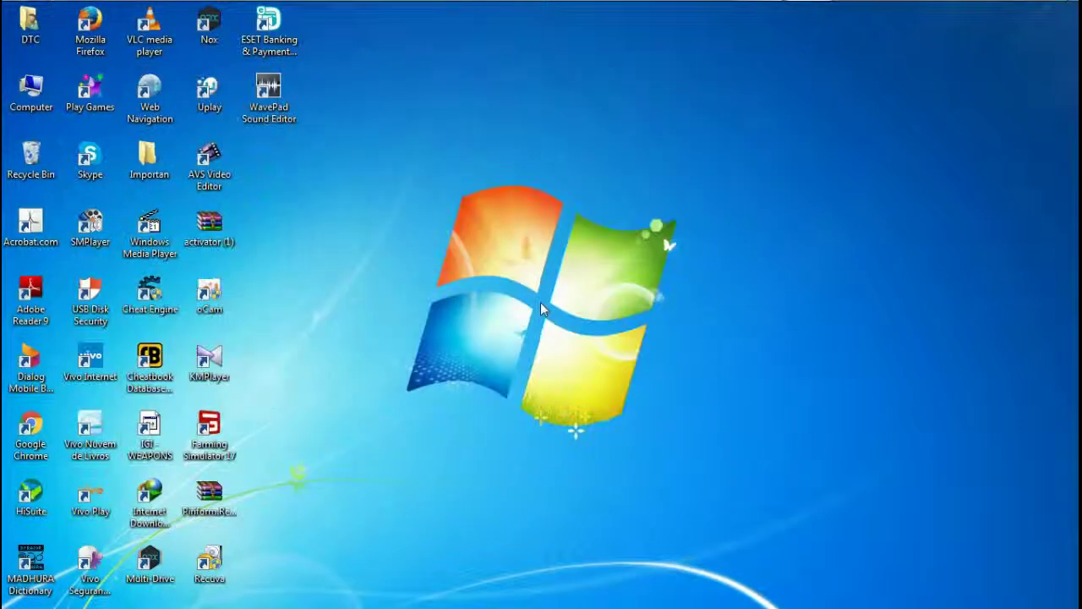